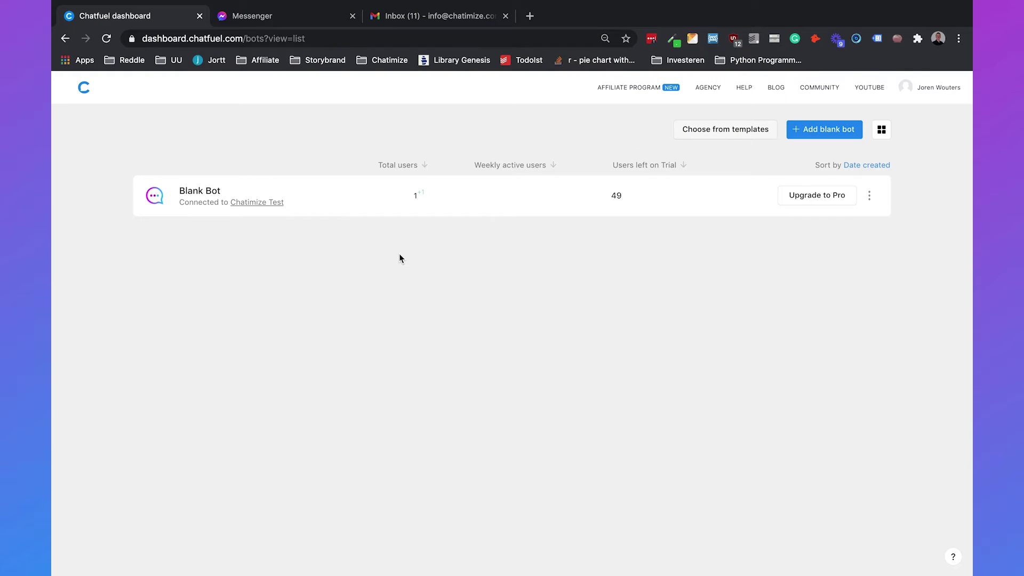
Step: Open the Blank Bot's Default Answer block from the Automate blocks list
left_click(200, 194)
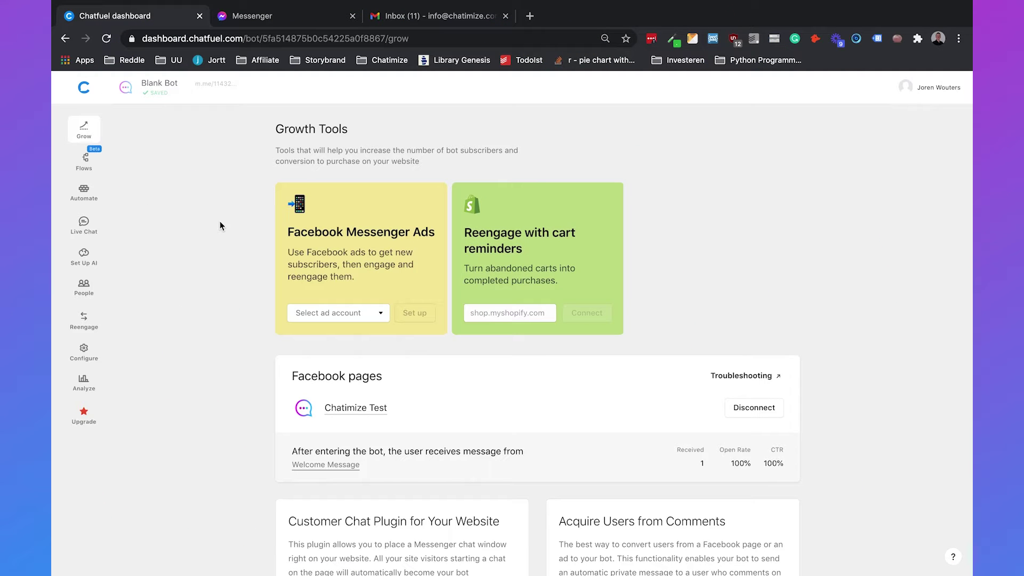
left_click(86, 195)
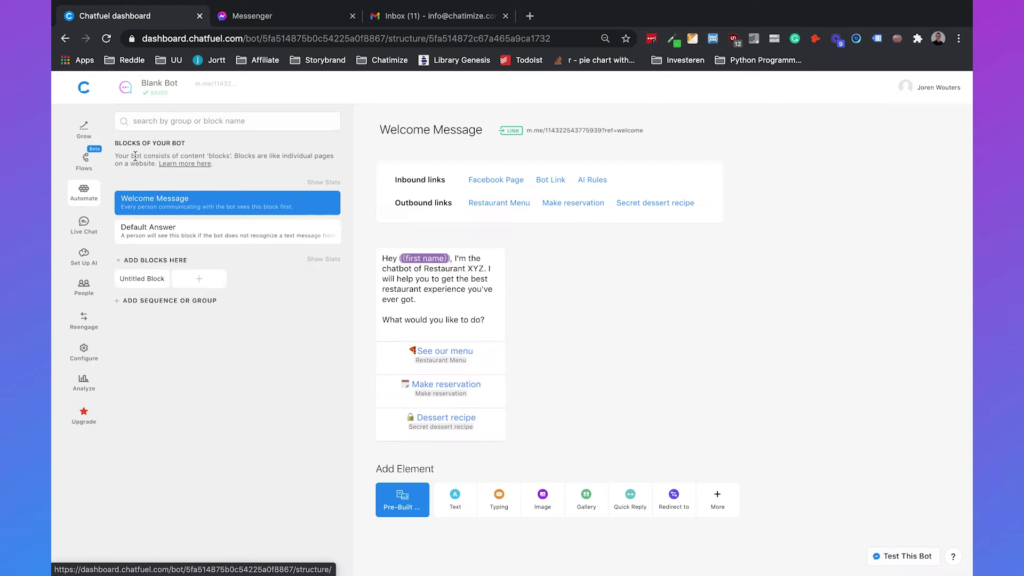
left_click(140, 238)
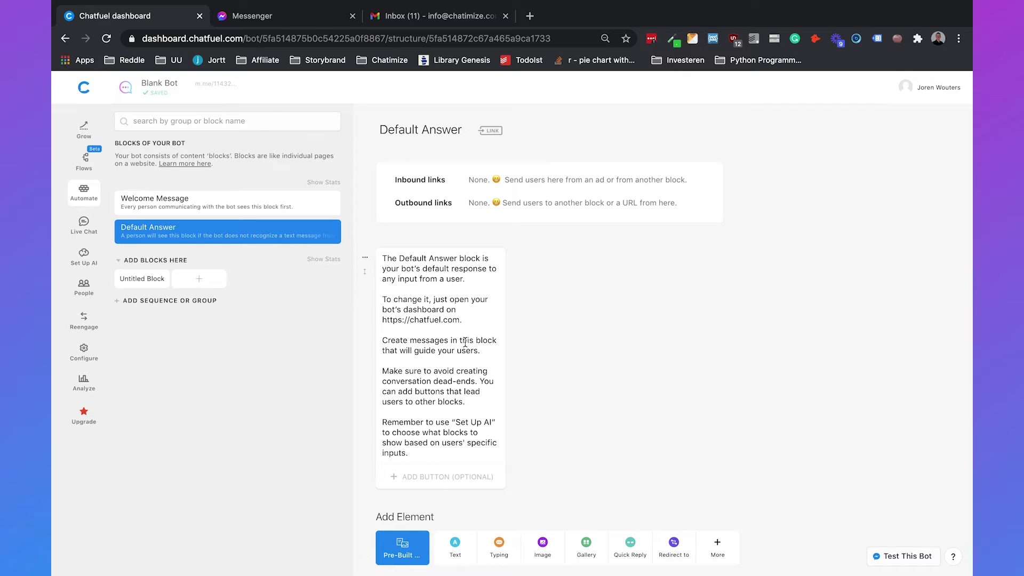
Step: Replace the placeholder text with "Sorry, {{first name}}, I can't understand you."
left_click(425, 321)
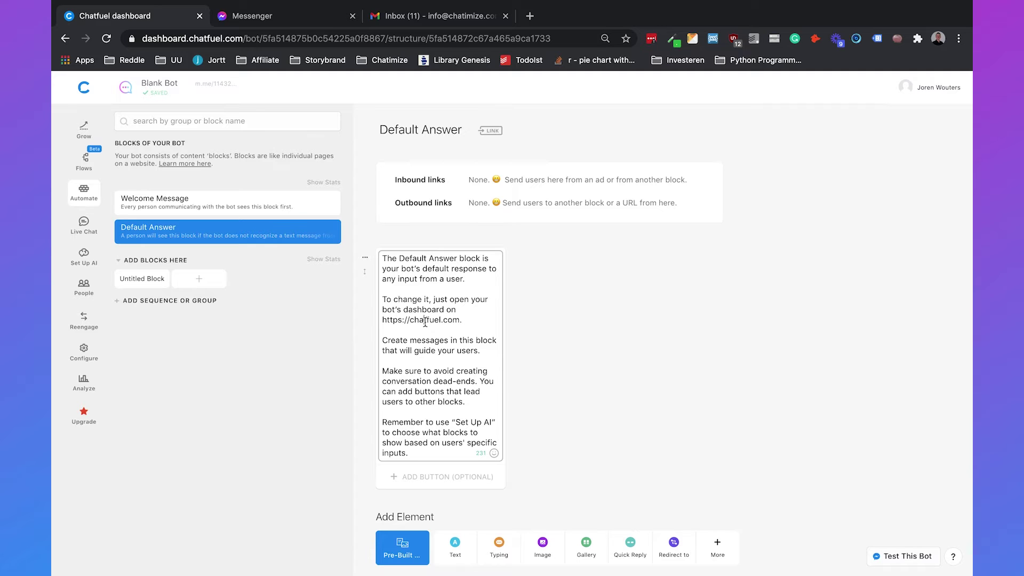
key("ctrl+a")
key("BackSpace")
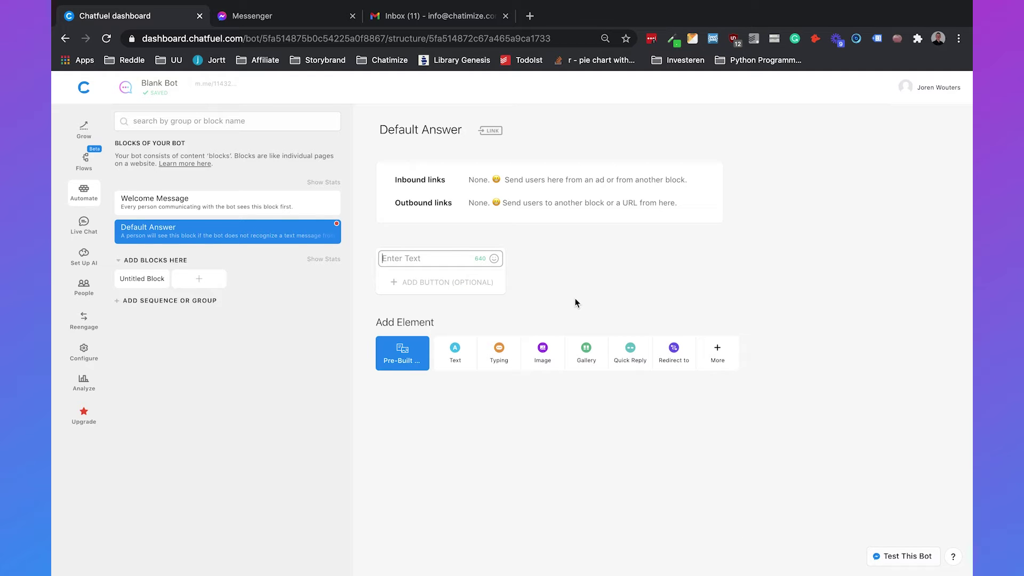
type("Sorry, {{f")
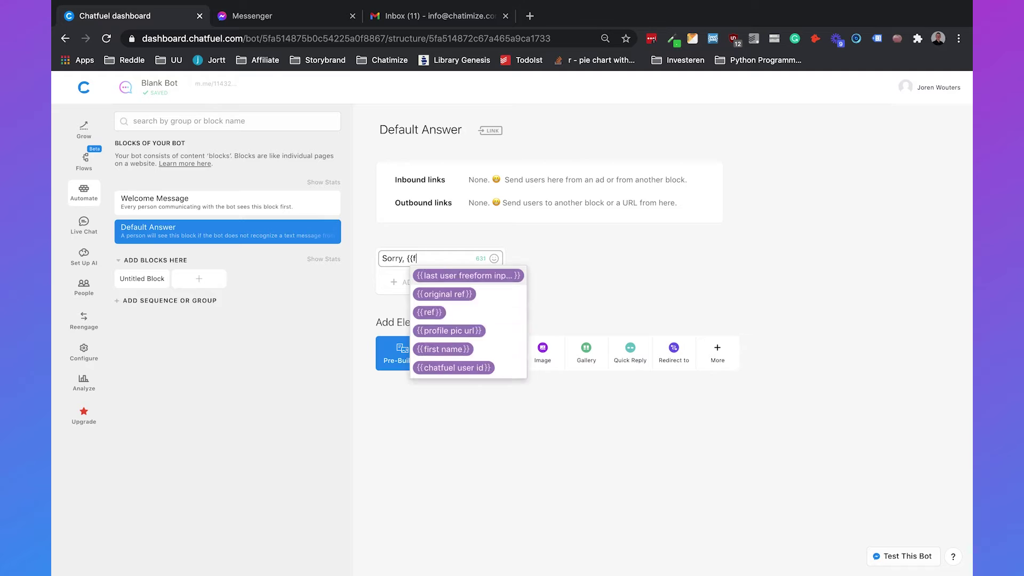
type("irst")
key("Return")
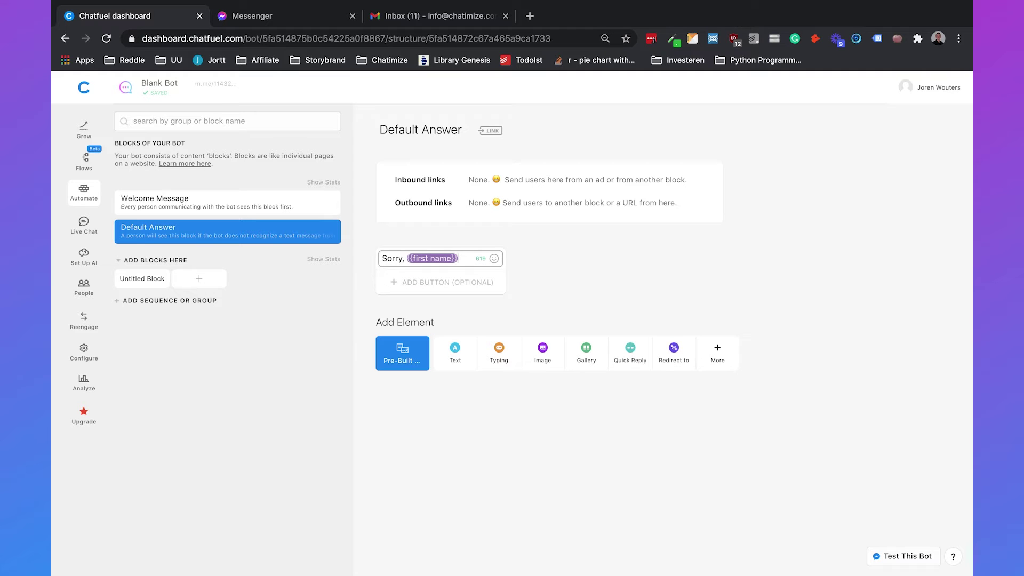
type(", I can't unde")
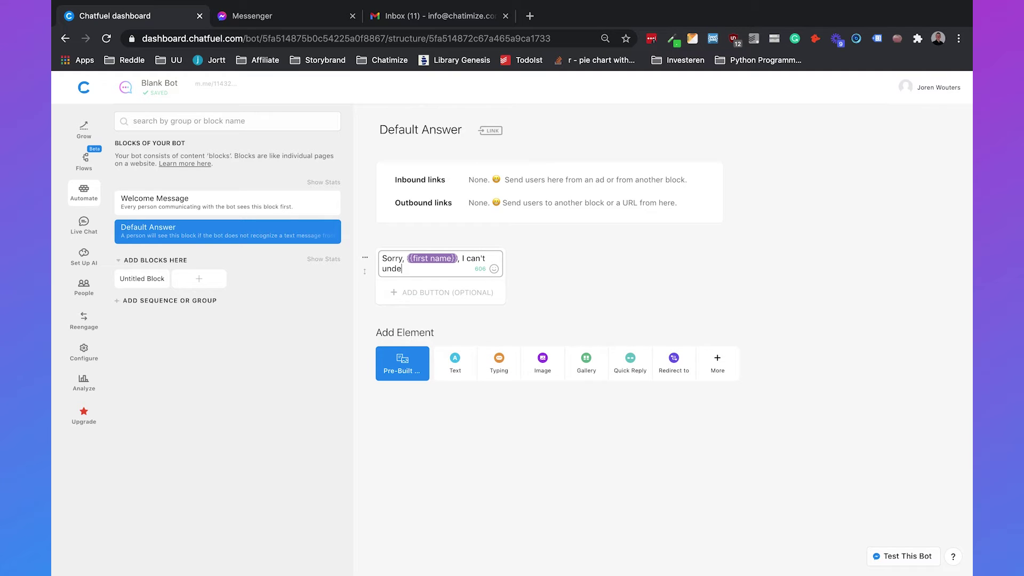
type("rstand you.")
left_click(685, 286)
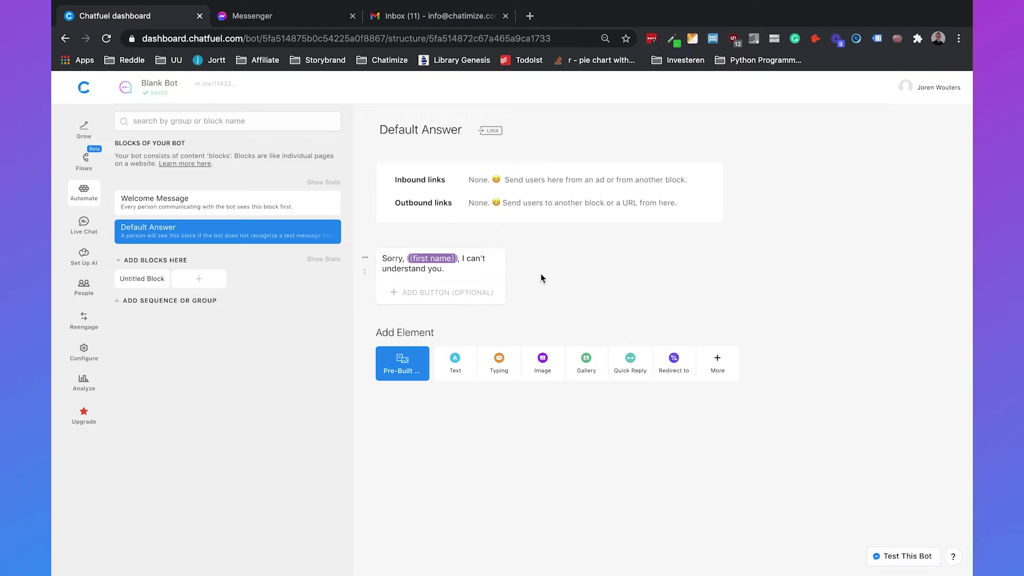
Step: Add a second text message: "Do you want me to forward this to a human?"
left_click(455, 362)
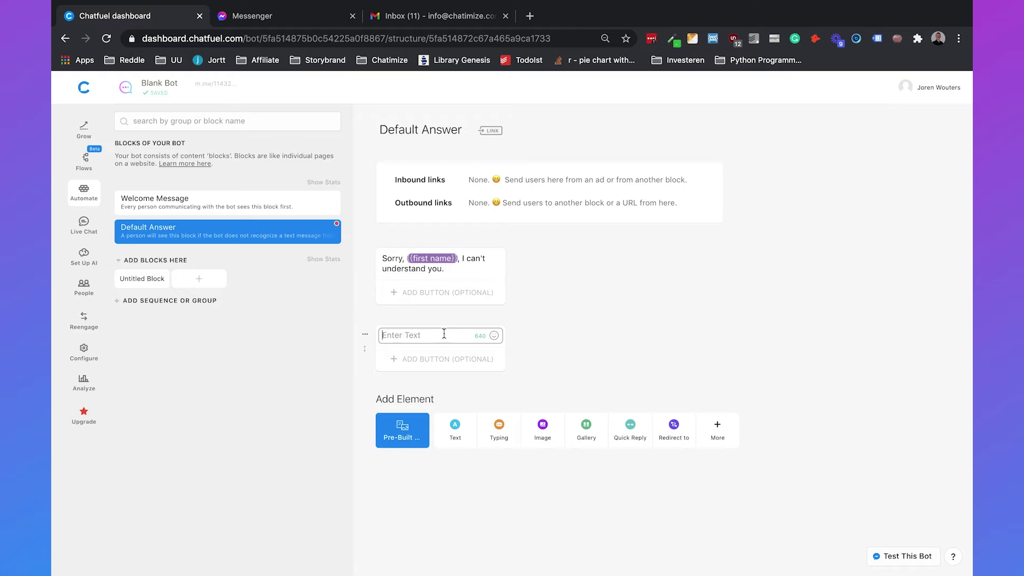
type("Do you want me to forward this to ")
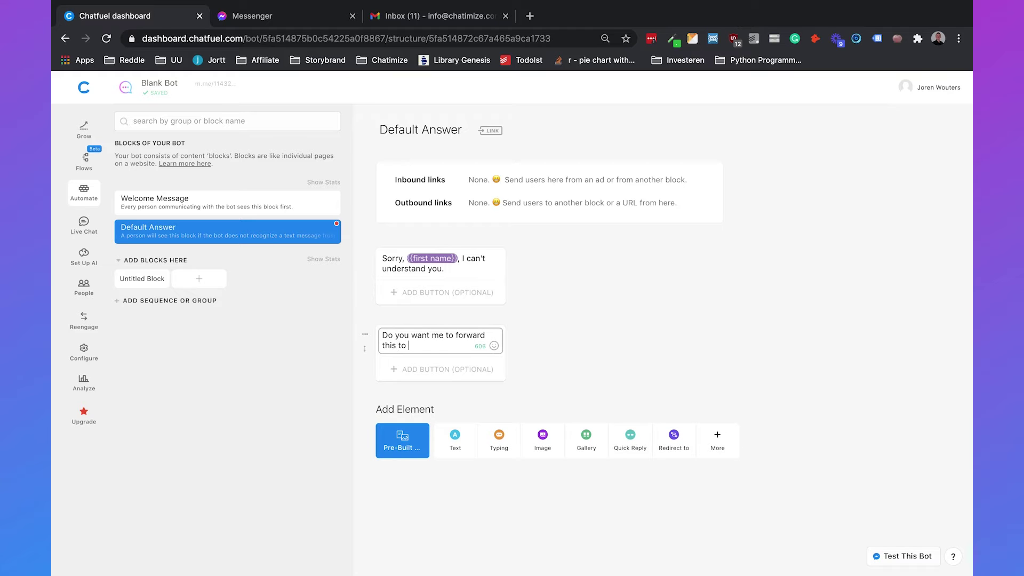
type("a human?")
left_click(518, 307)
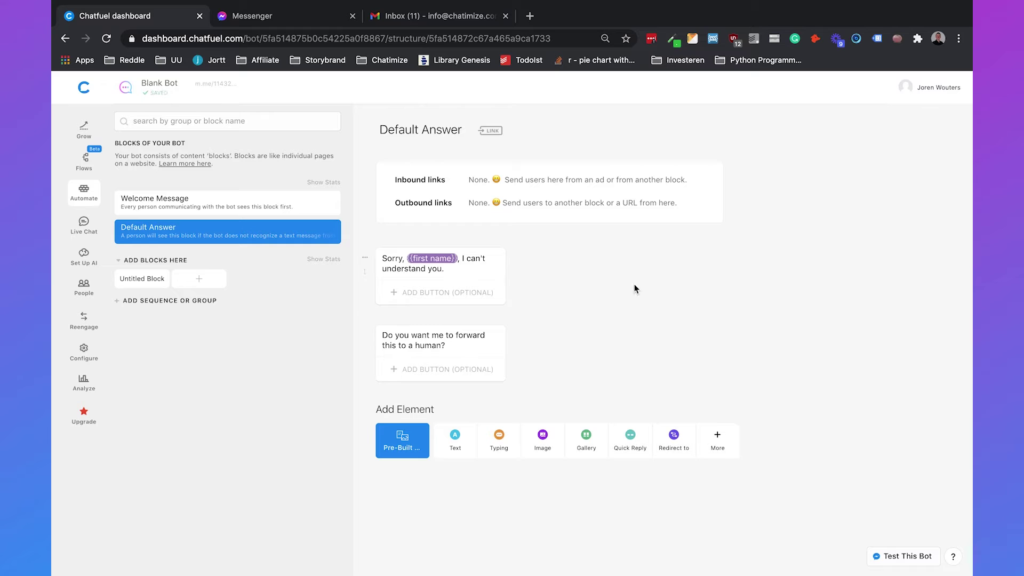
Step: Add a "Yes!" reply button with a human emoji in front of the title
left_click(413, 378)
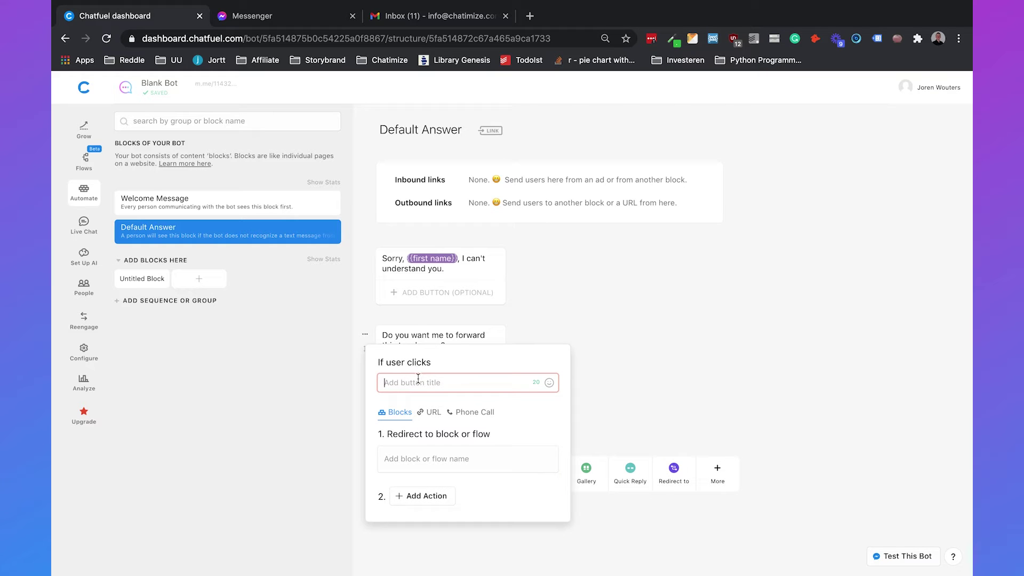
type("Yes!")
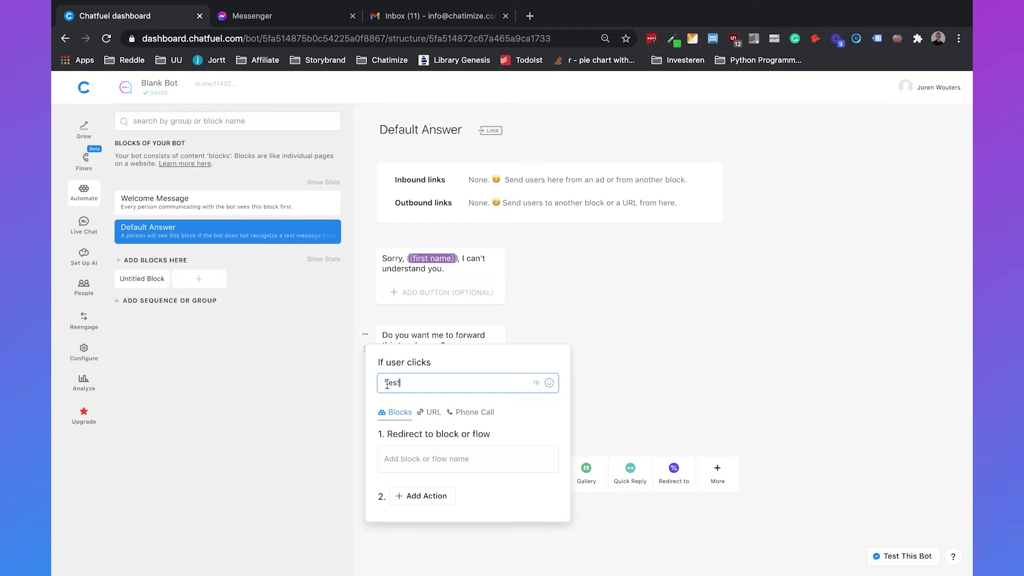
left_click(549, 383)
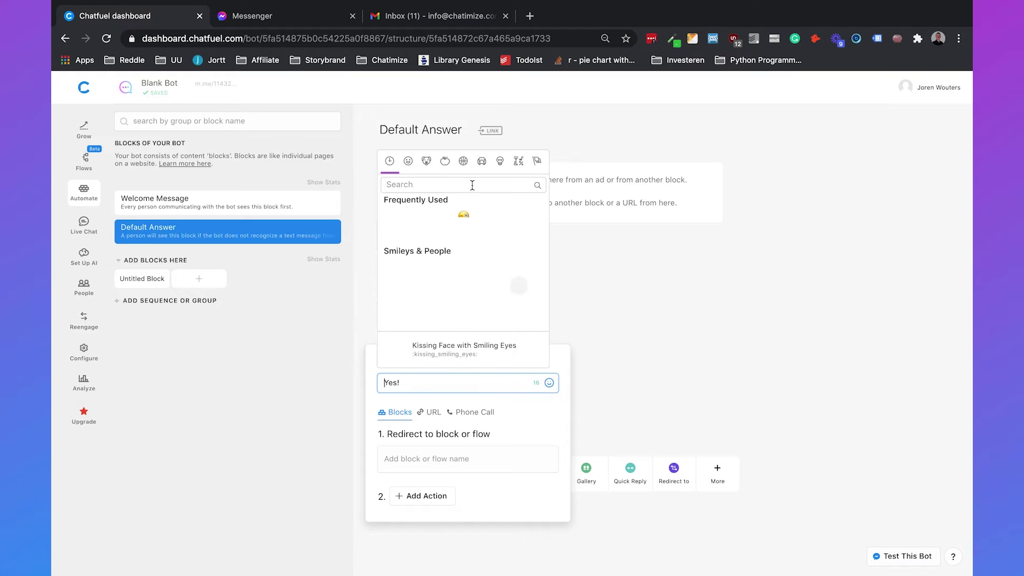
type("human")
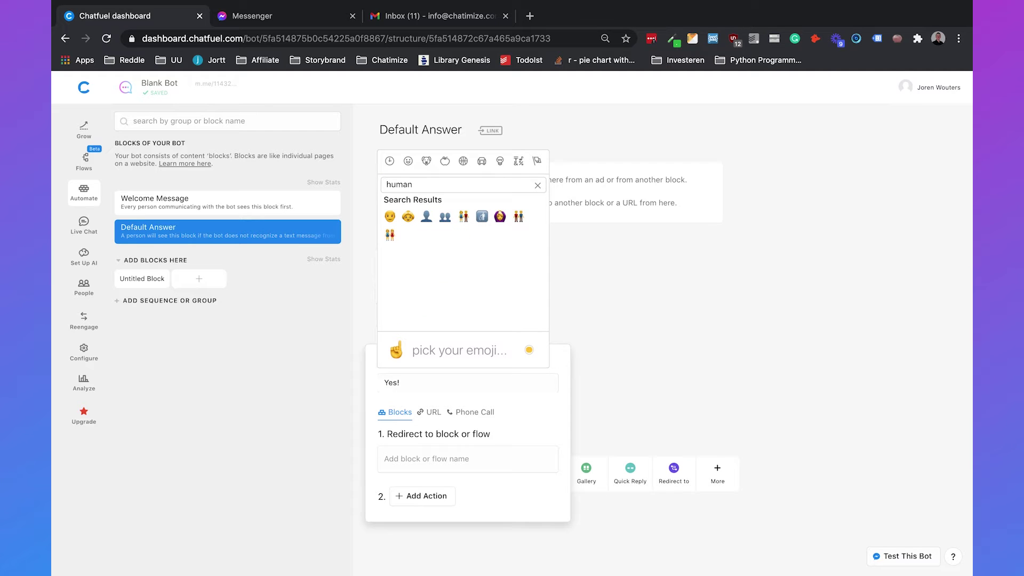
key("BackSpace")
key("BackSpace")
key("BackSpace")
key("BackSpace")
key("BackSpace")
type("mensen")
key("ctrl+a")
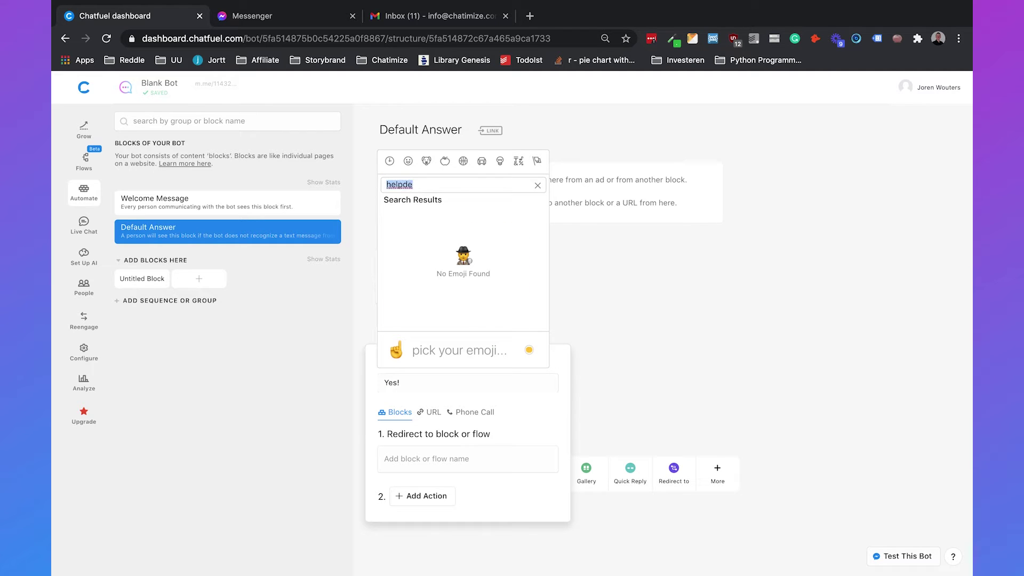
key("BackSpace")
type("human")
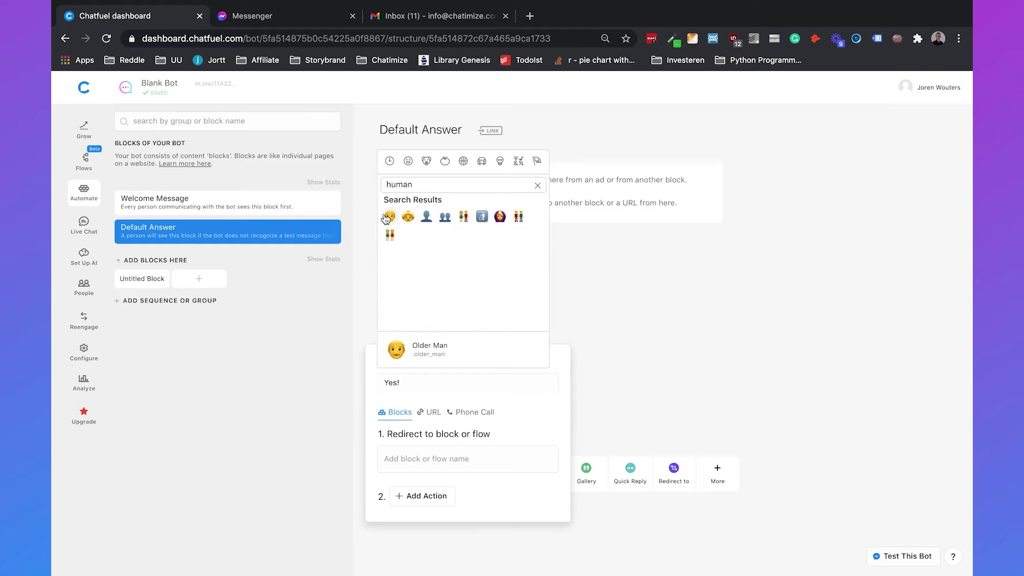
left_click(390, 215)
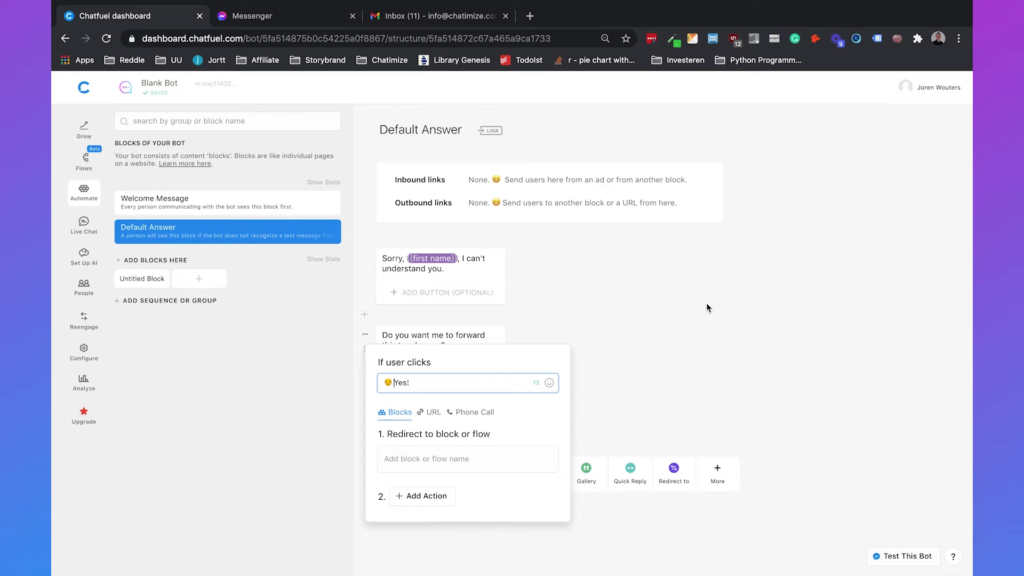
left_click(729, 301)
Step: Add a second reply button titled "No"
left_click(480, 398)
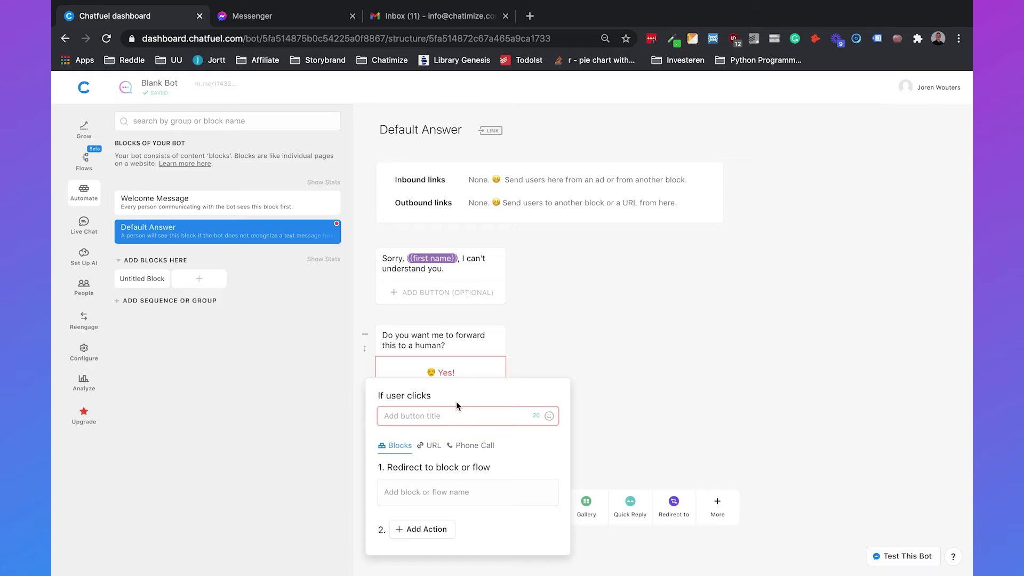
type("No")
left_click(772, 293)
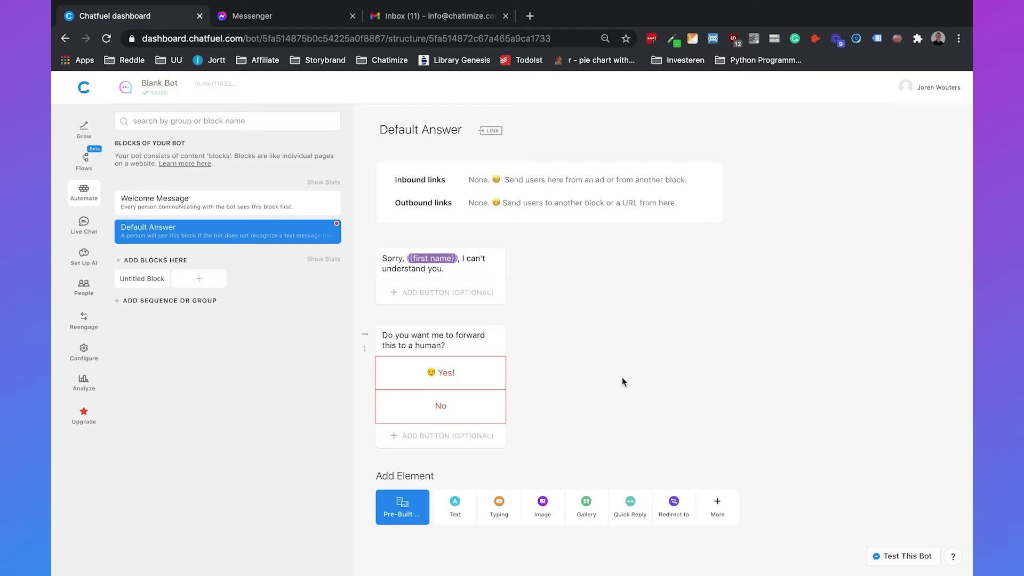
Step: Create a new flow group in the bot's Flows list
left_click(84, 159)
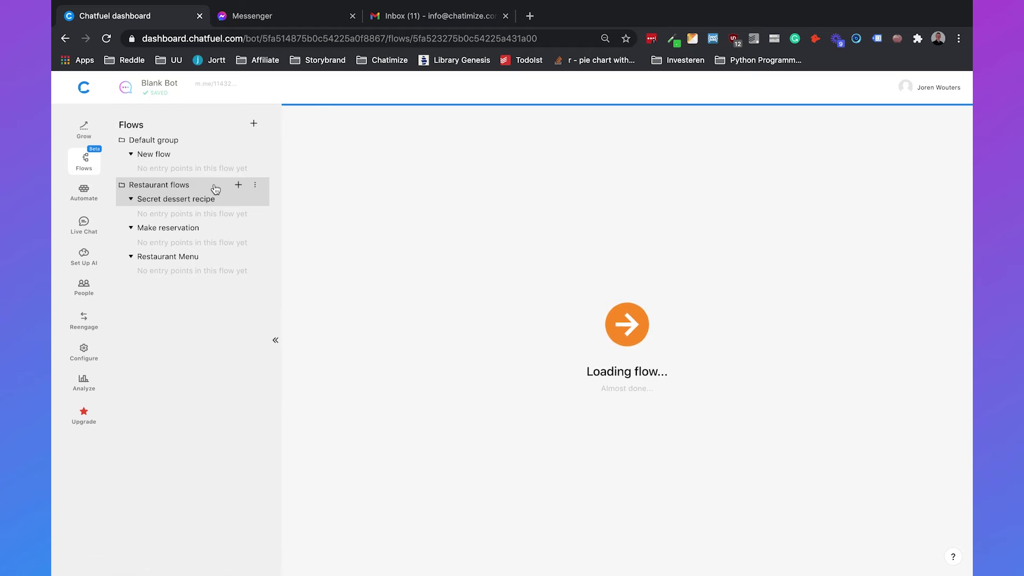
left_click(254, 124)
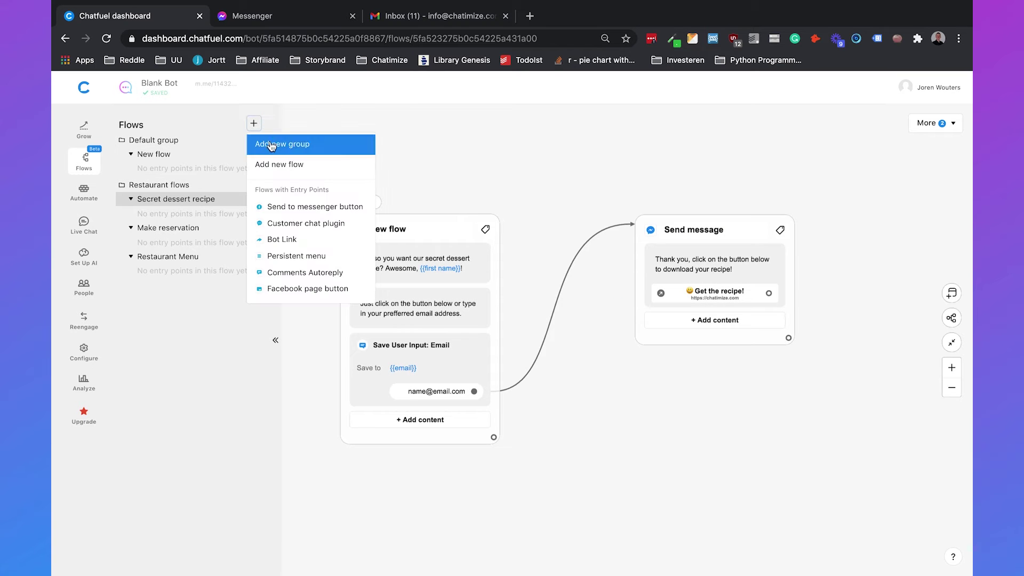
left_click(270, 144)
left_click(176, 188)
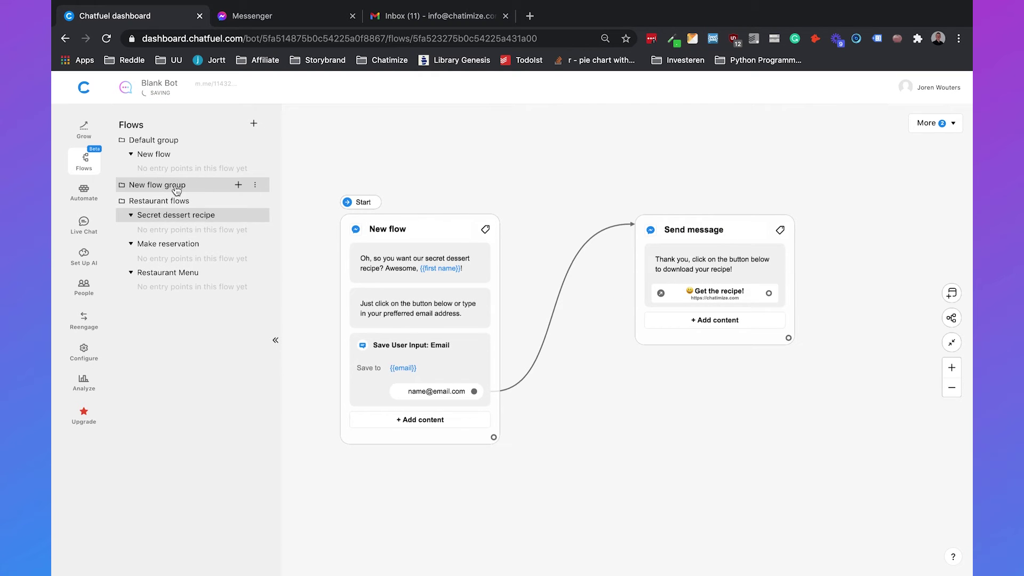
Step: Rename the group to "Default Answer" and start a new flow inside it
left_click(255, 185)
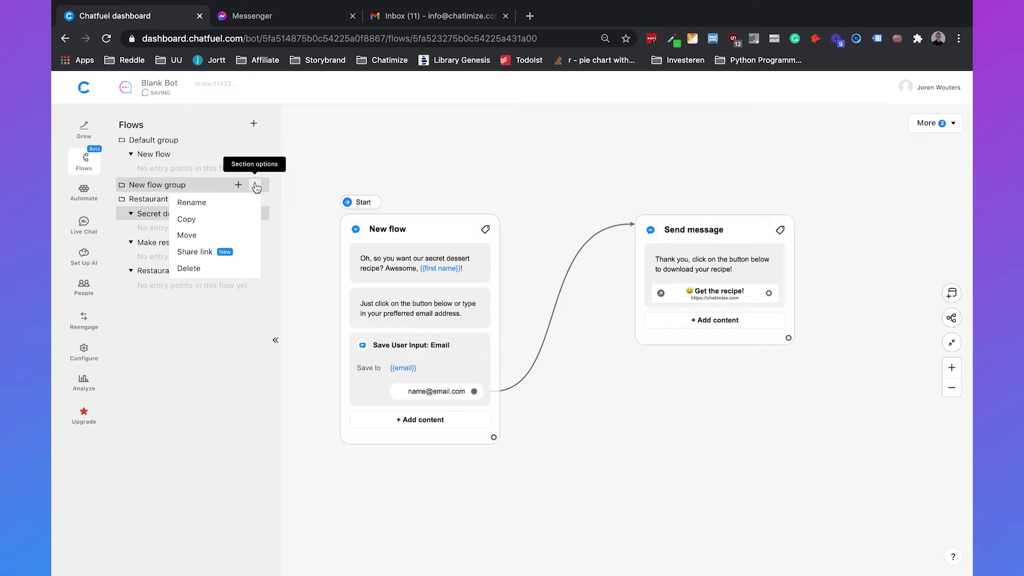
left_click(224, 201)
type("Defaul")
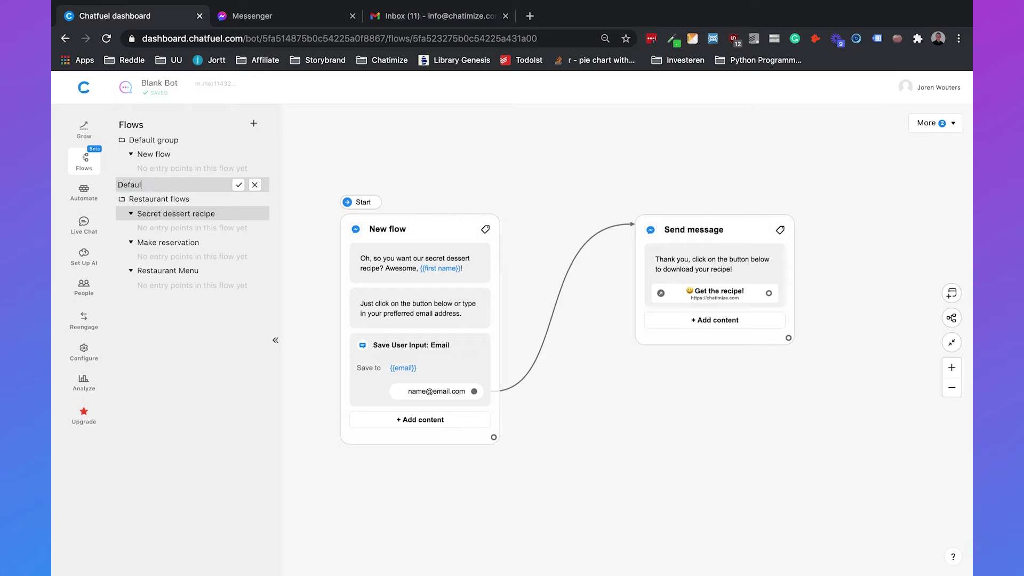
type("t Answer")
left_click(238, 185)
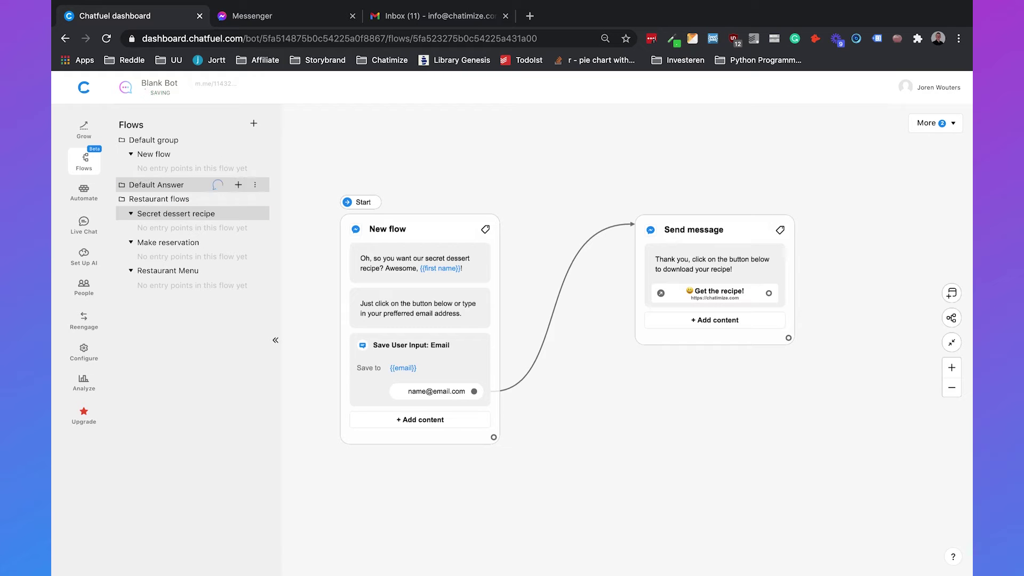
left_click(239, 185)
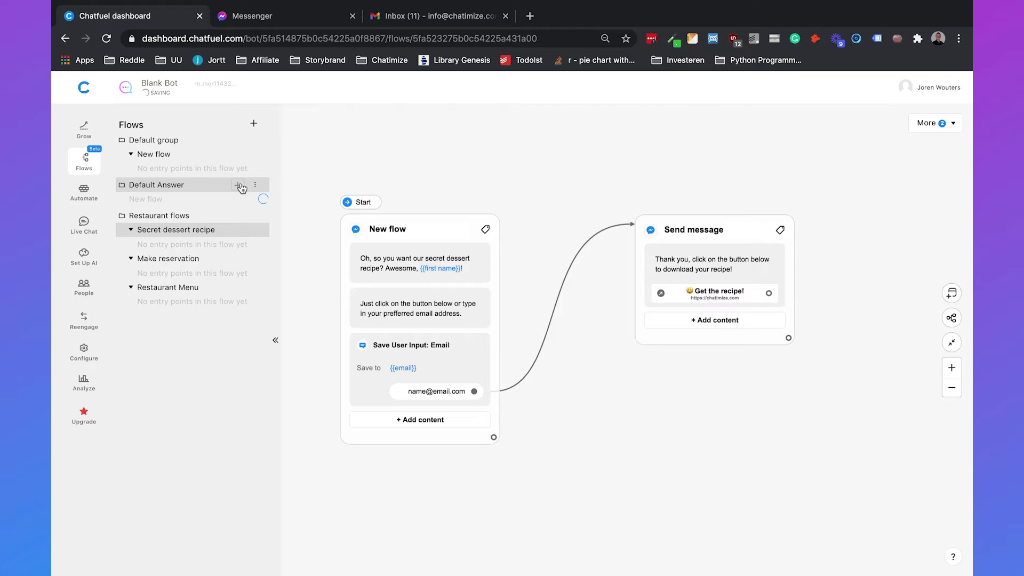
Step: Name the flows "Default Answer - Yes" and "Default Answer - No" in the Default Answer folder
type("D")
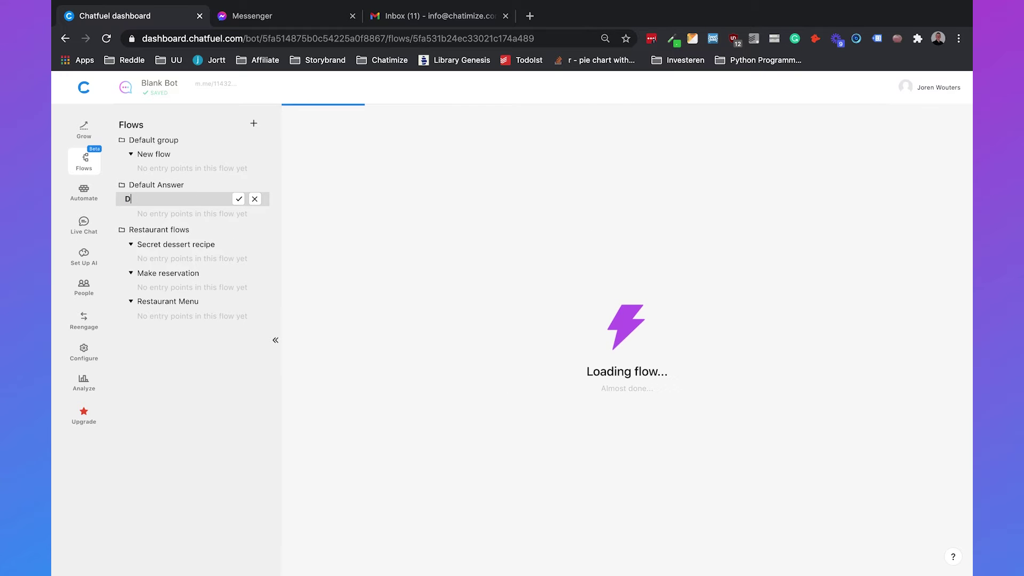
type("efault Answer -")
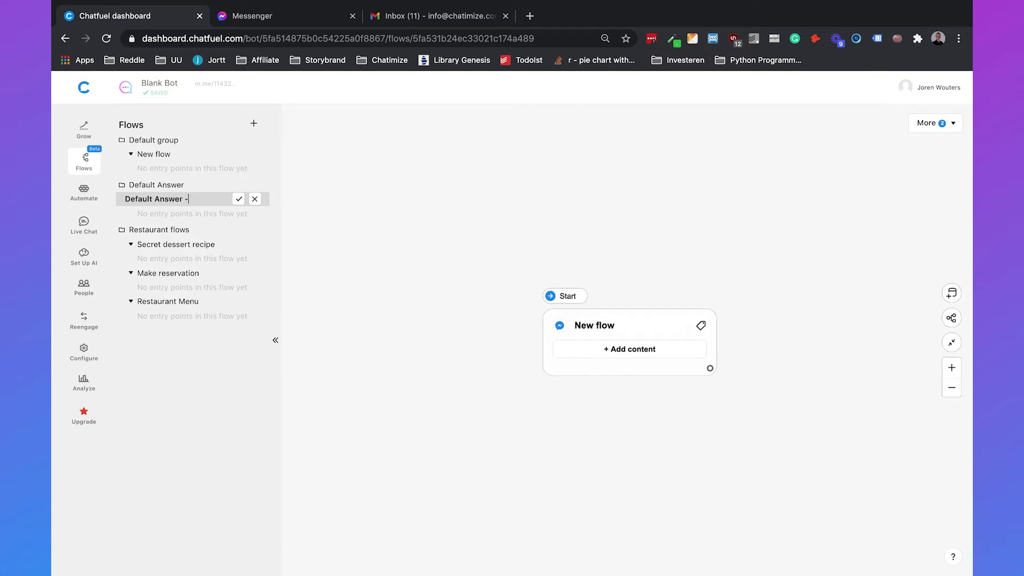
type(" Yes")
key("Return")
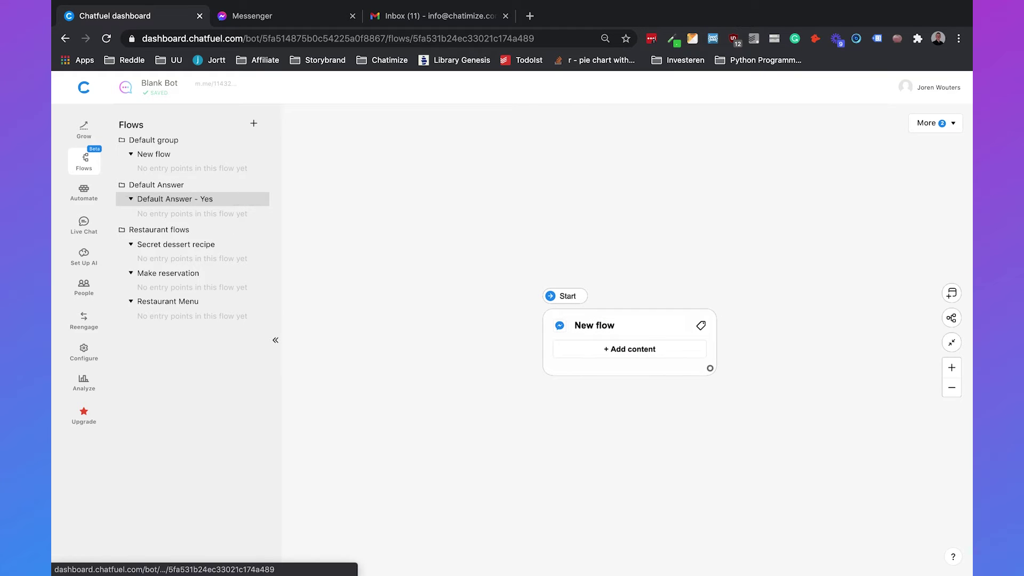
left_click(238, 186)
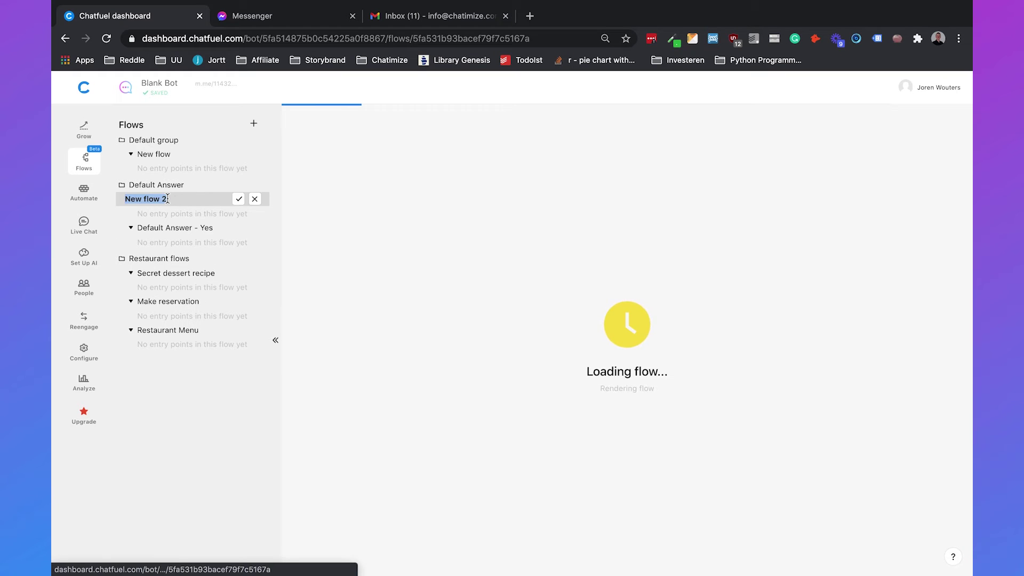
type("Default An")
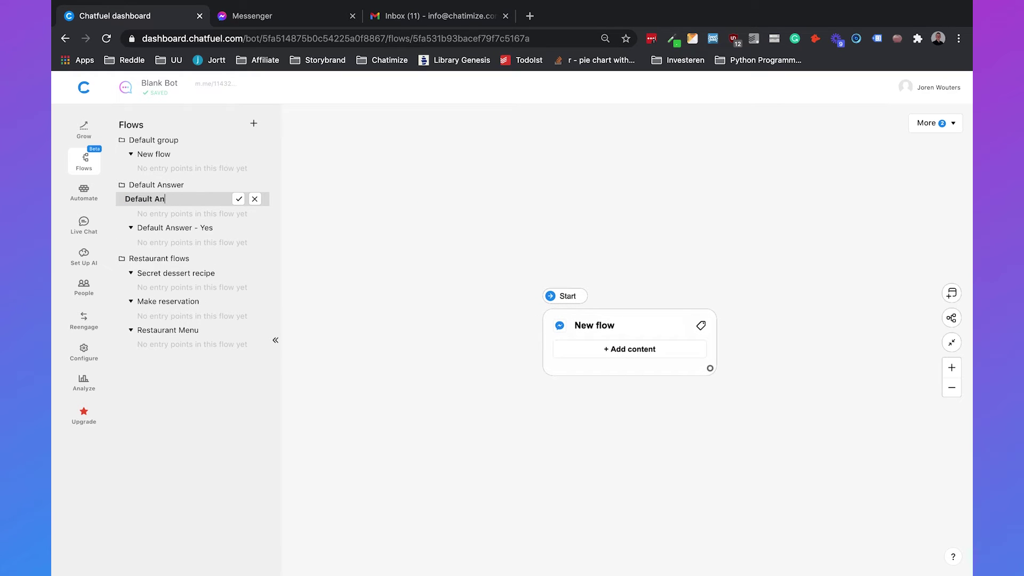
type("swer - No")
key("Return")
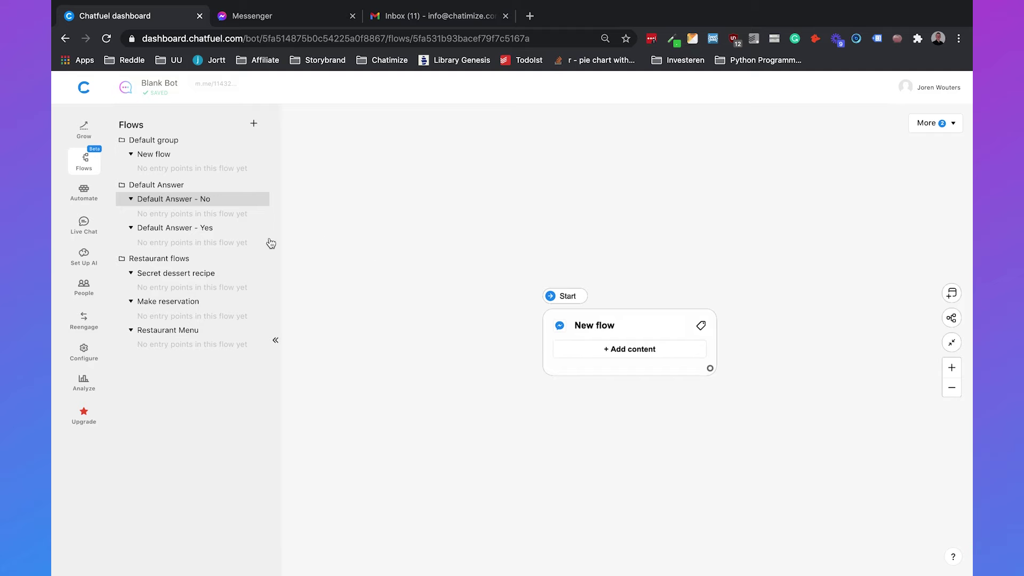
Step: Add a Text + Buttons card reading "Okay, I will notify them right now!" to Default Answer - Yes
left_click(215, 230)
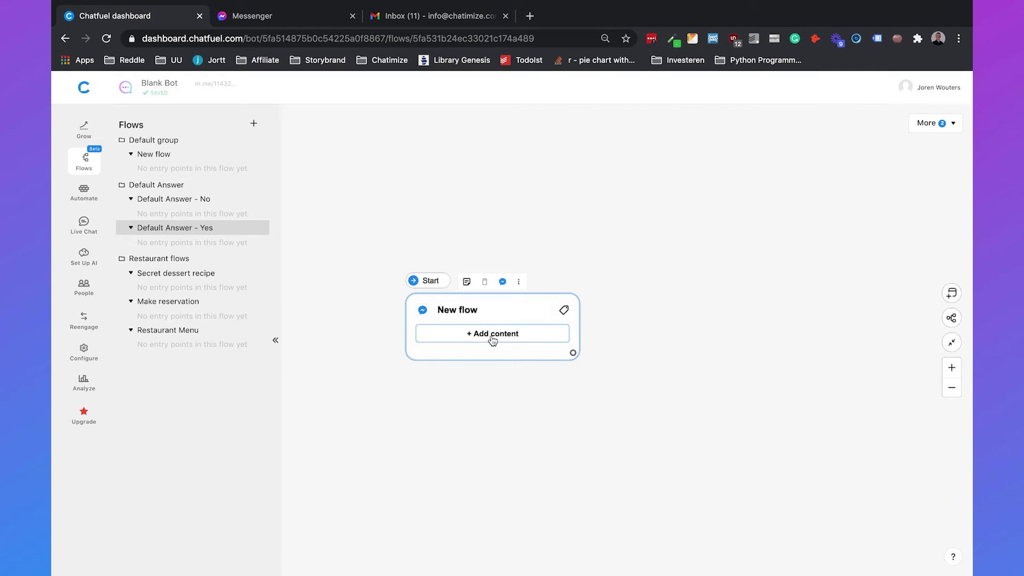
left_click(492, 337)
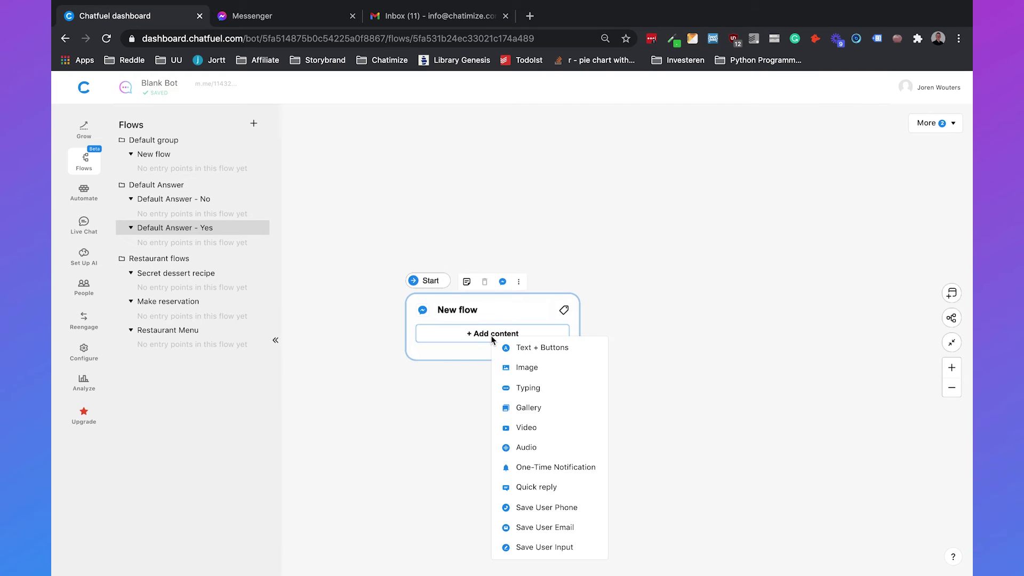
left_click(528, 350)
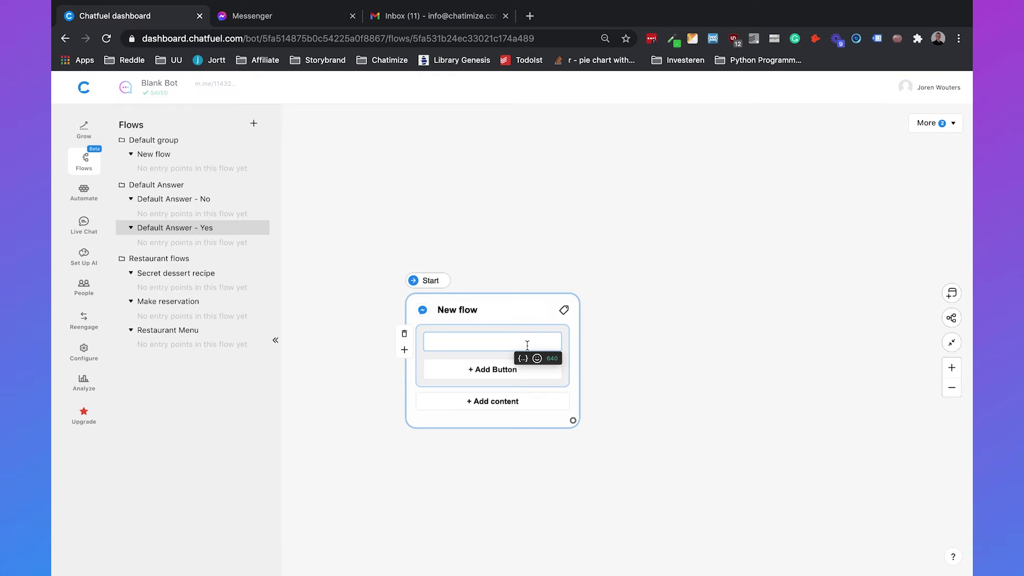
type("Okay, I will notify them right now!")
left_click(659, 312)
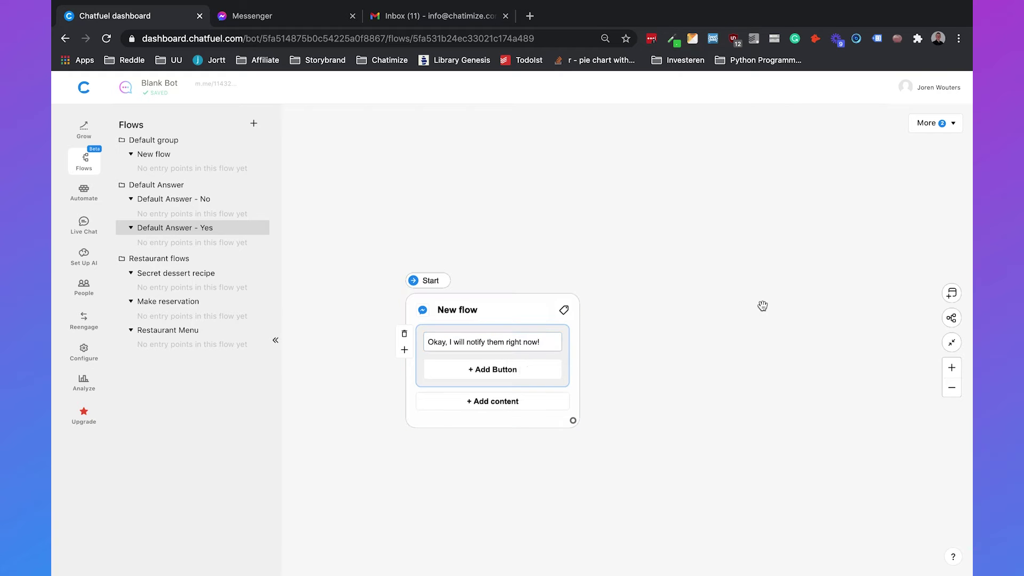
Step: Connect the text card to a new Bot Action block containing a Live Chat action
left_click_drag(573, 391, 689, 303)
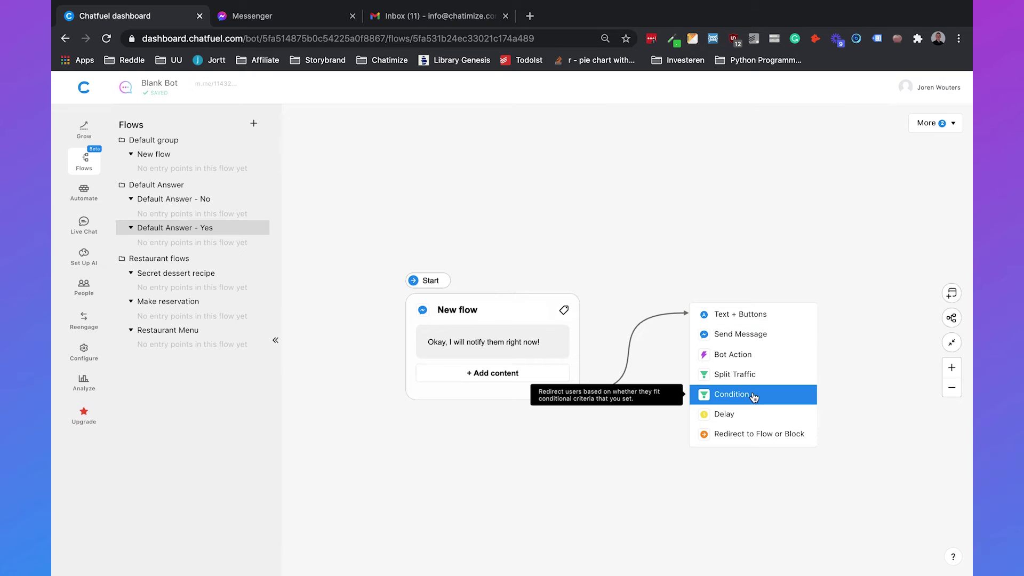
left_click(751, 355)
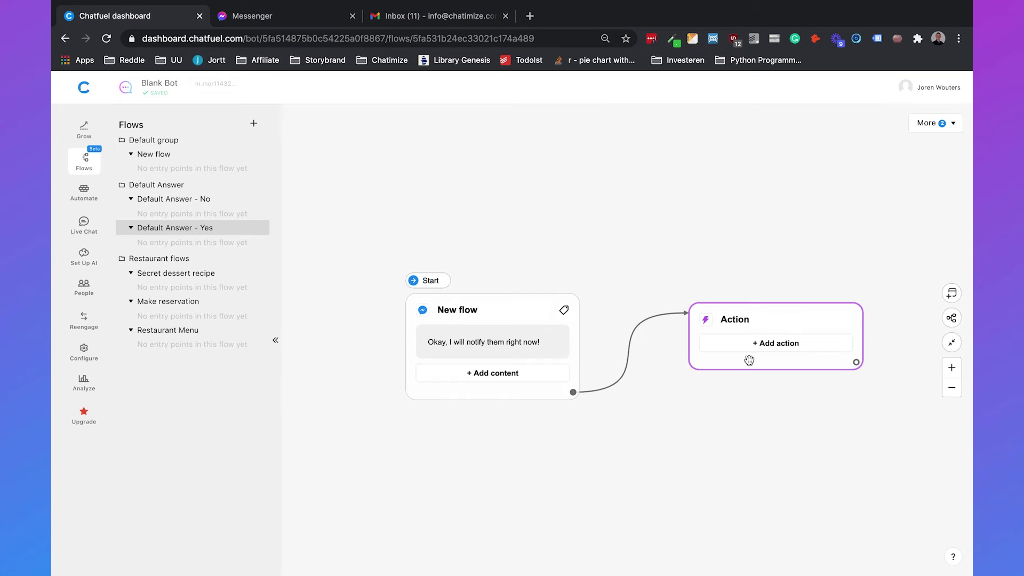
left_click(750, 348)
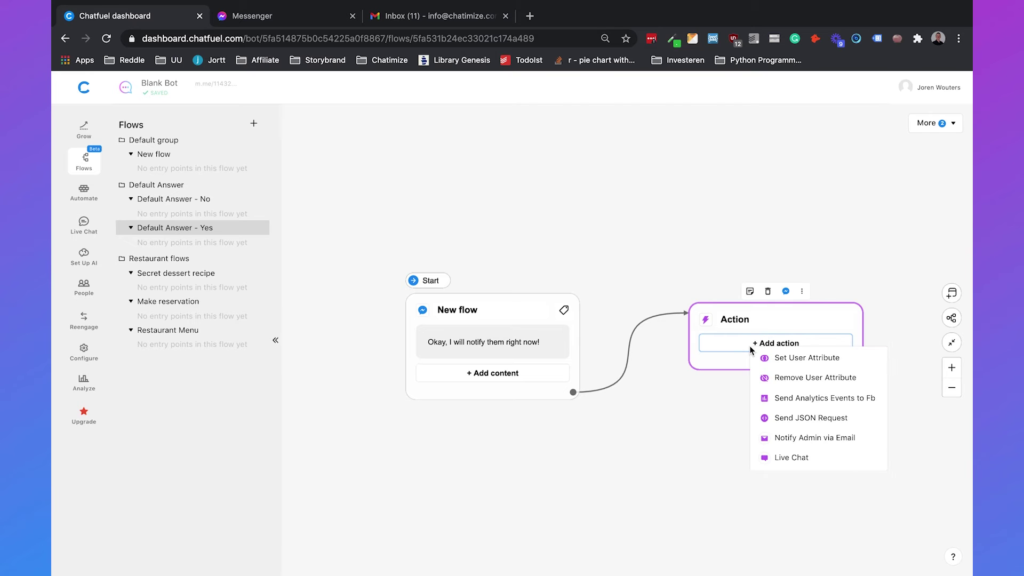
left_click(801, 460)
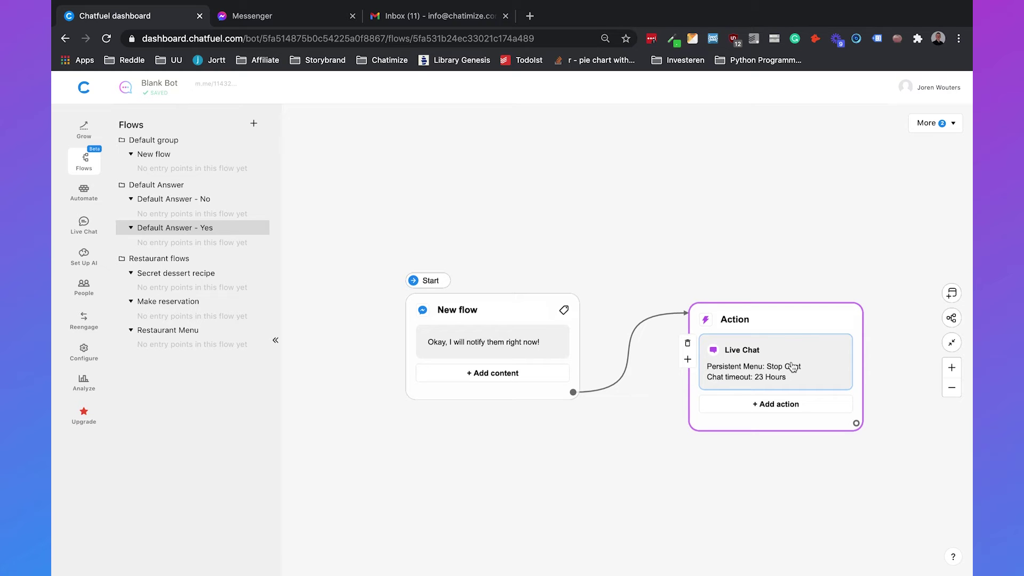
Step: Change the live chat timeout from 23 to 4 hours
scroll(832, 245, "right", 2)
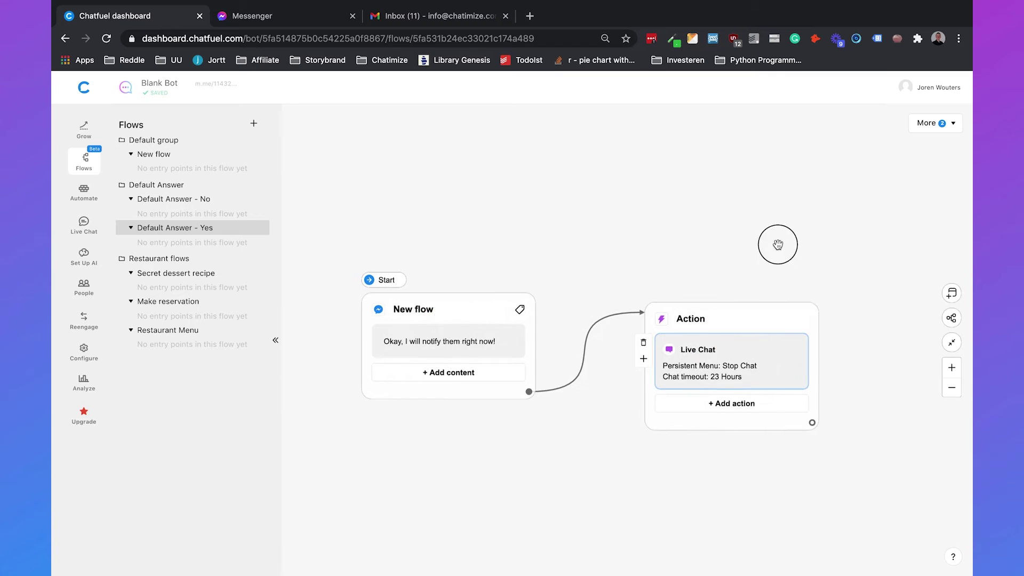
left_click(732, 350)
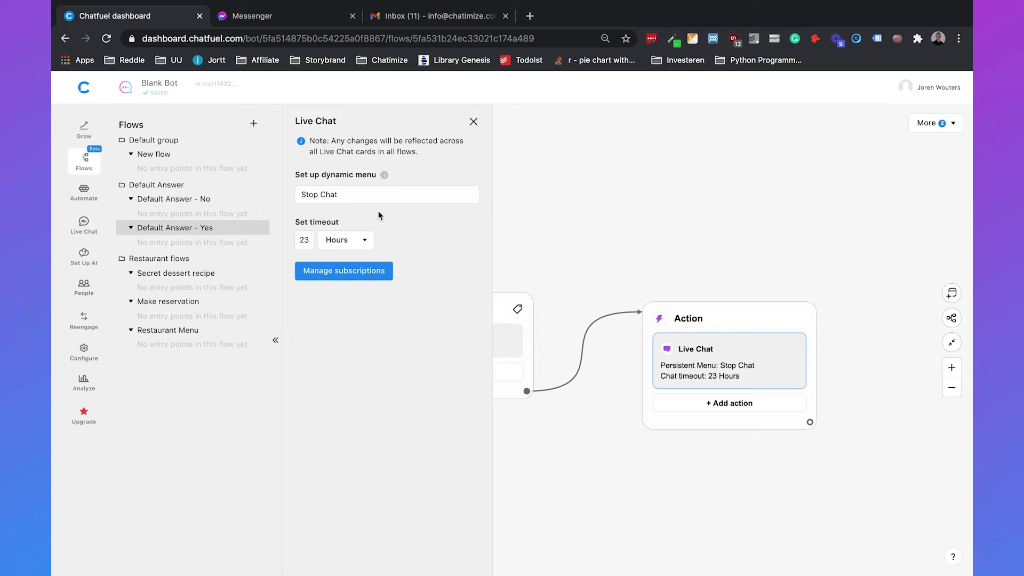
double_click(308, 238)
type("4")
key("Tab")
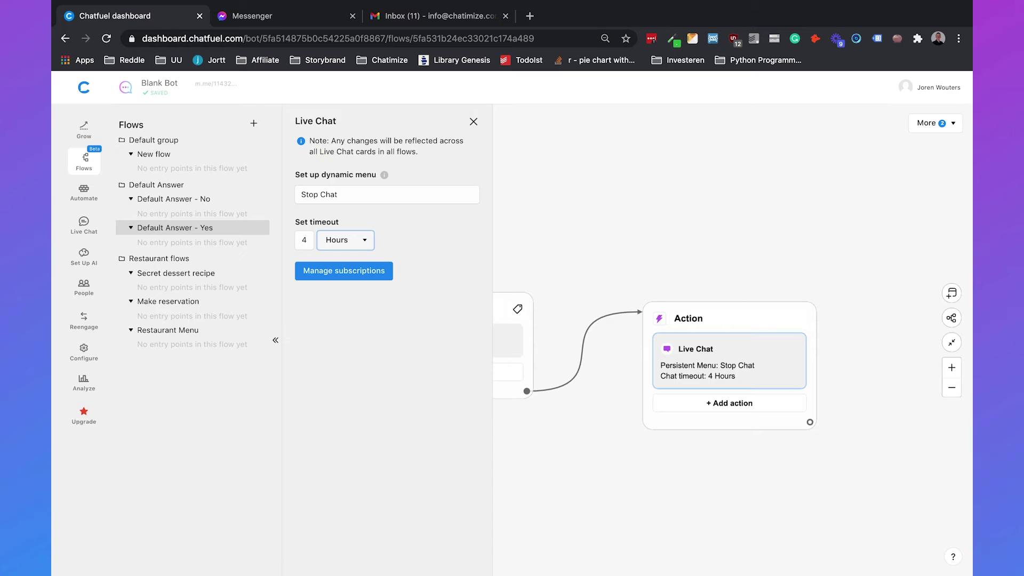
left_click(612, 183)
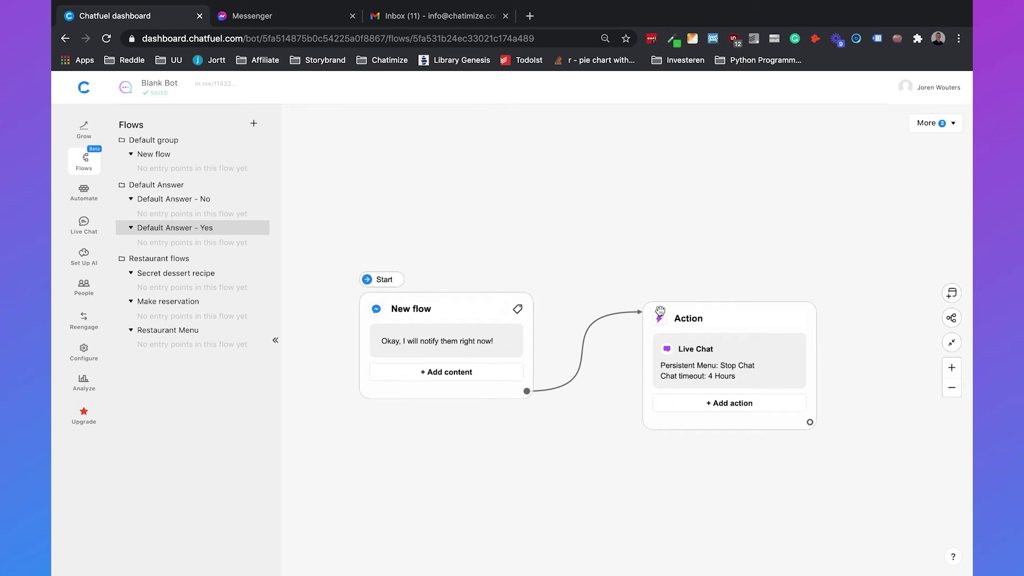
Step: Add a Notify Admin by Email action to the action block
left_click_drag(699, 245, 681, 244)
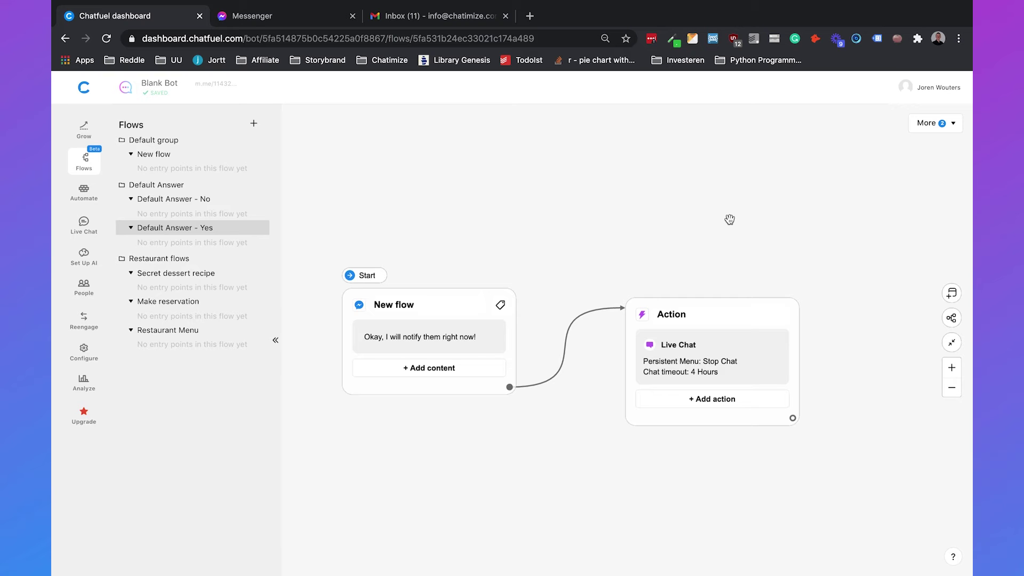
left_click(711, 401)
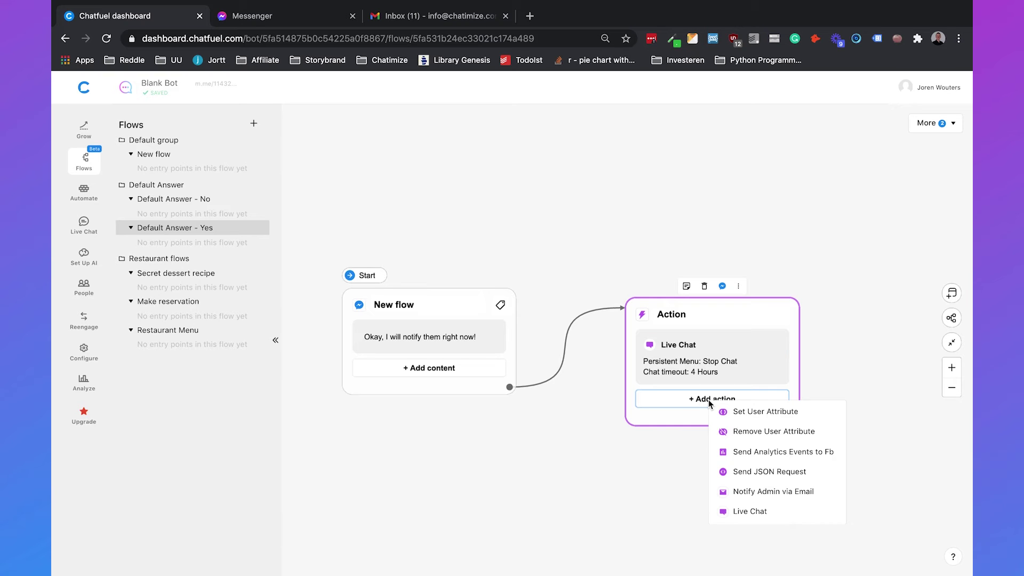
left_click(760, 491)
left_click(737, 439)
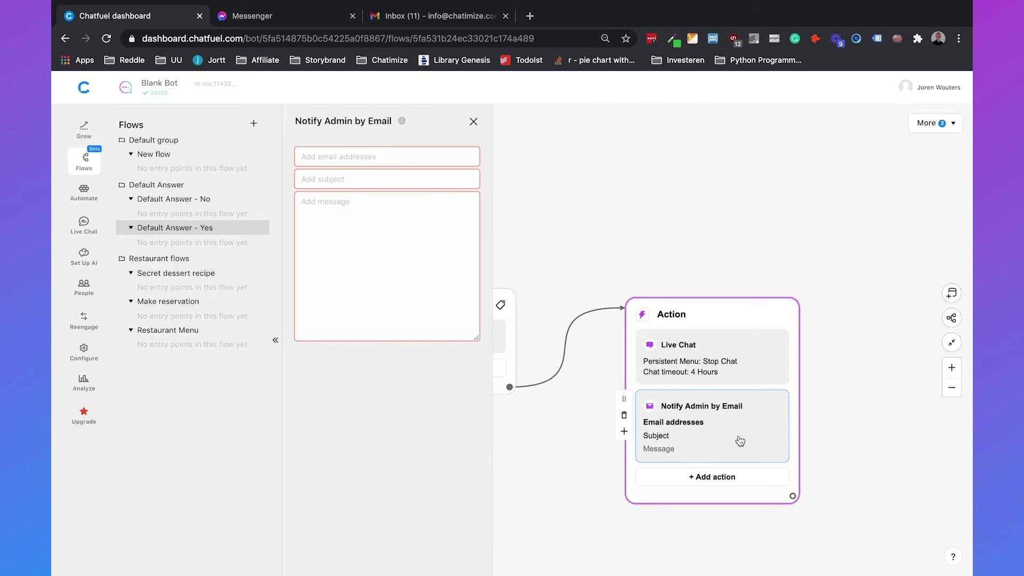
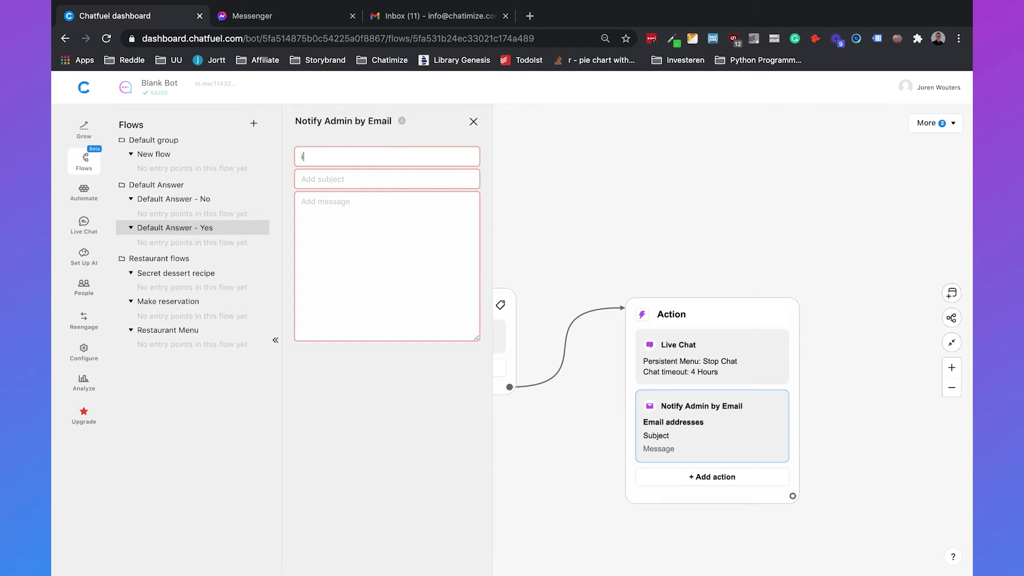
Step: Enter the admin's email address, subject "Live Chat - Chatbot" and message "Hey, someone needs your help!"
key("Tab")
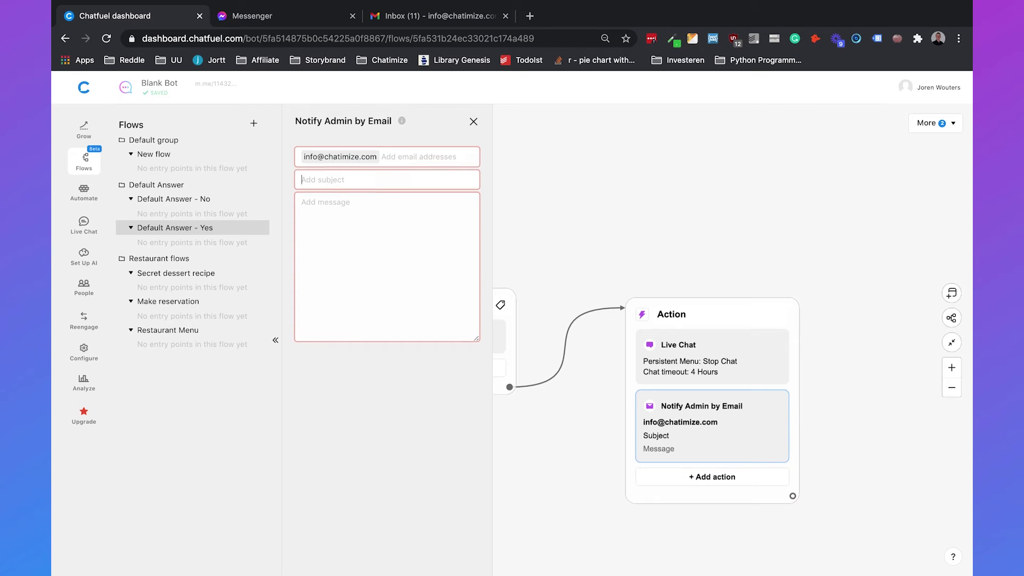
type("Live Chat - Chatbot")
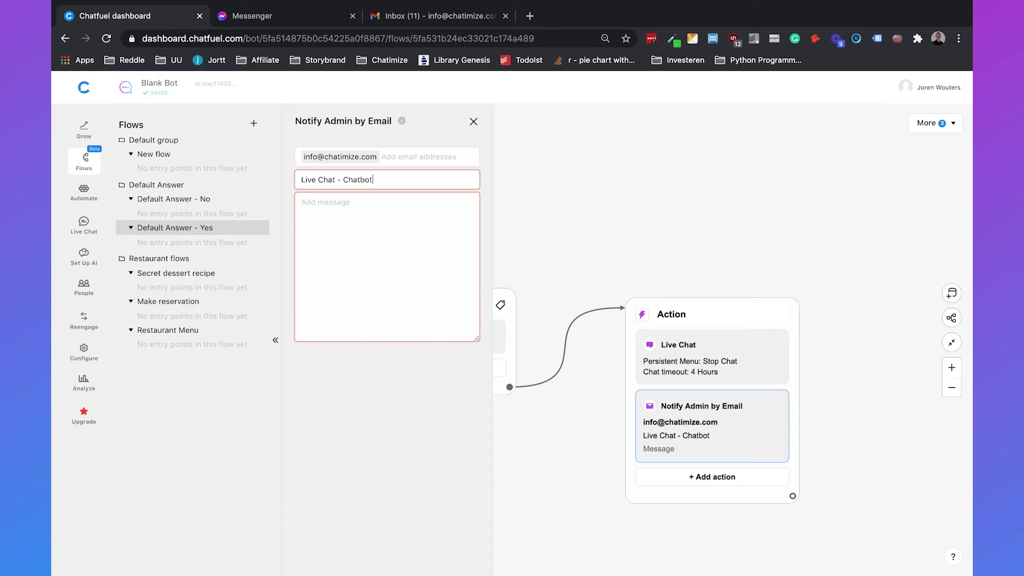
key("Tab")
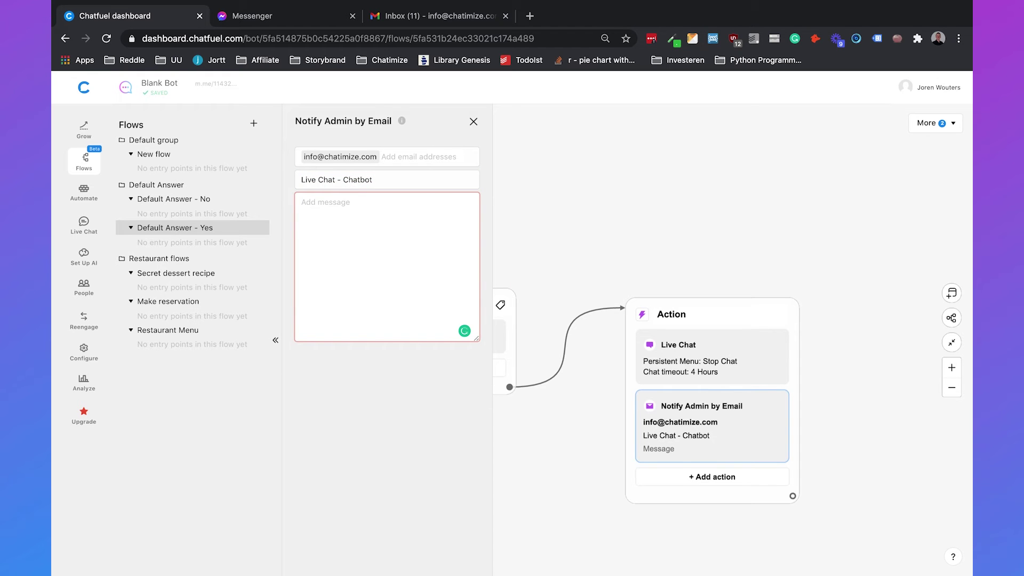
type("Hey, someone nee")
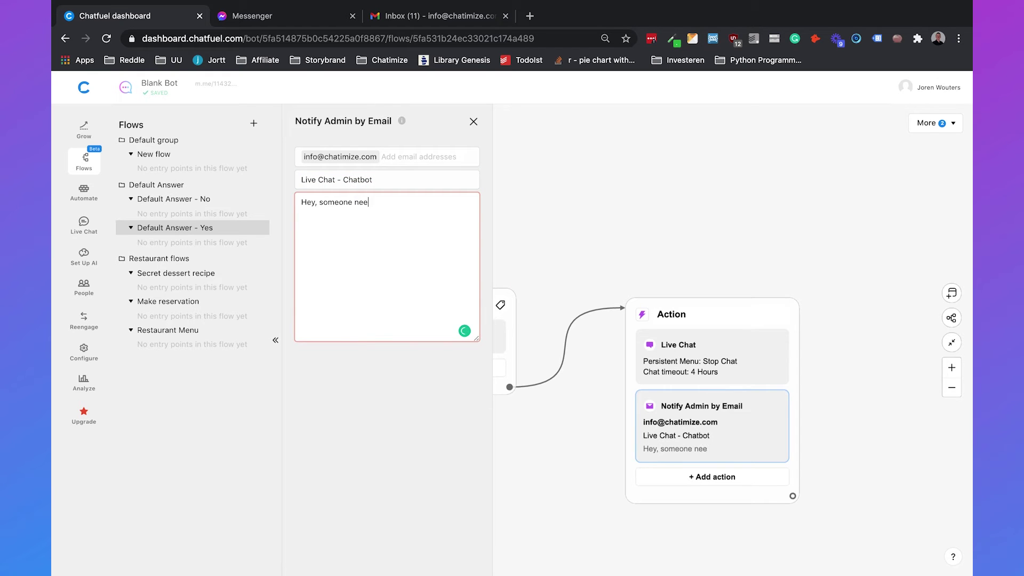
type("ds your help!")
left_click(694, 221)
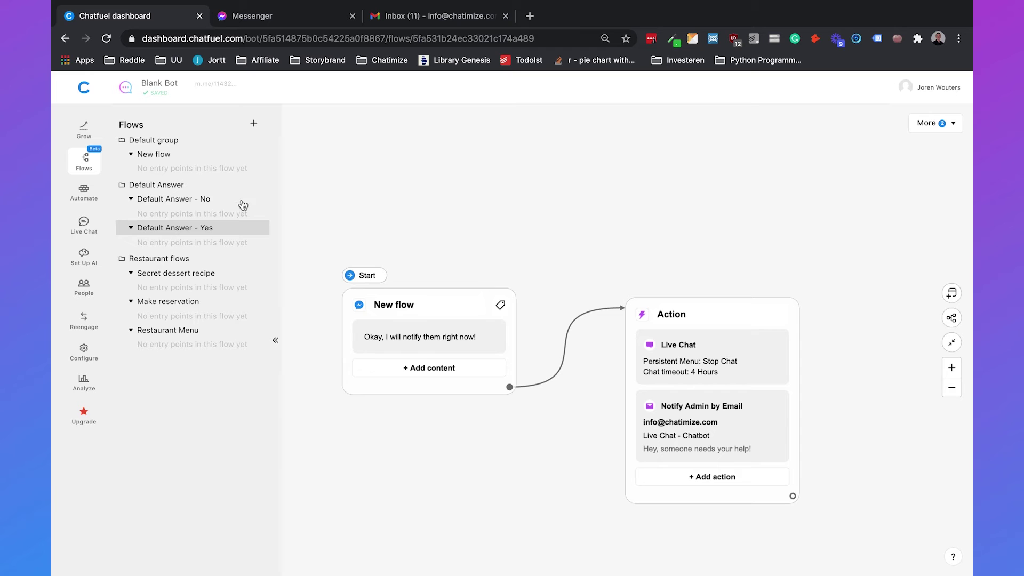
Step: Give Default Answer - No a text card: "Okay, if you have any further questions, please let me know!"
left_click(189, 202)
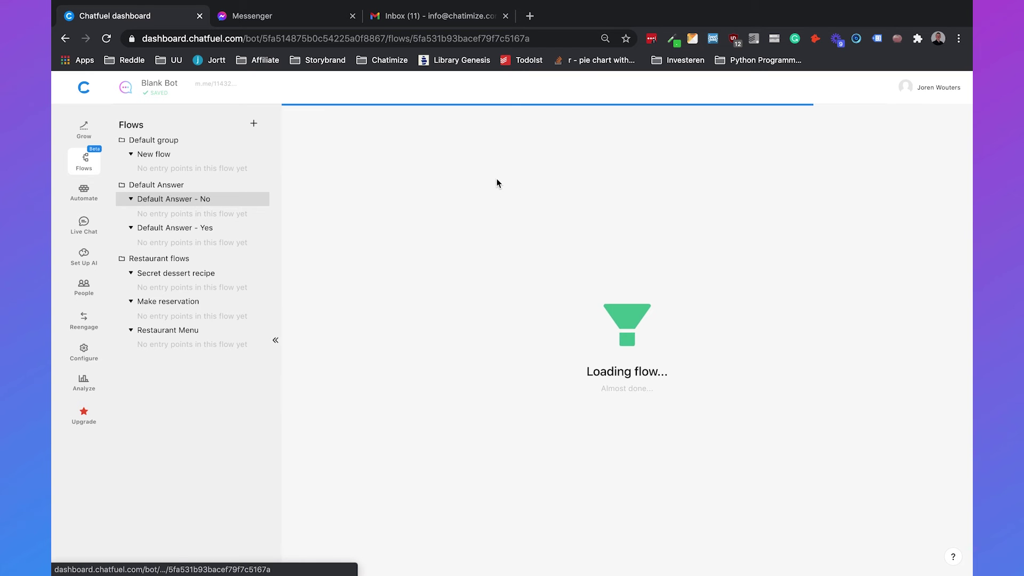
left_click(622, 352)
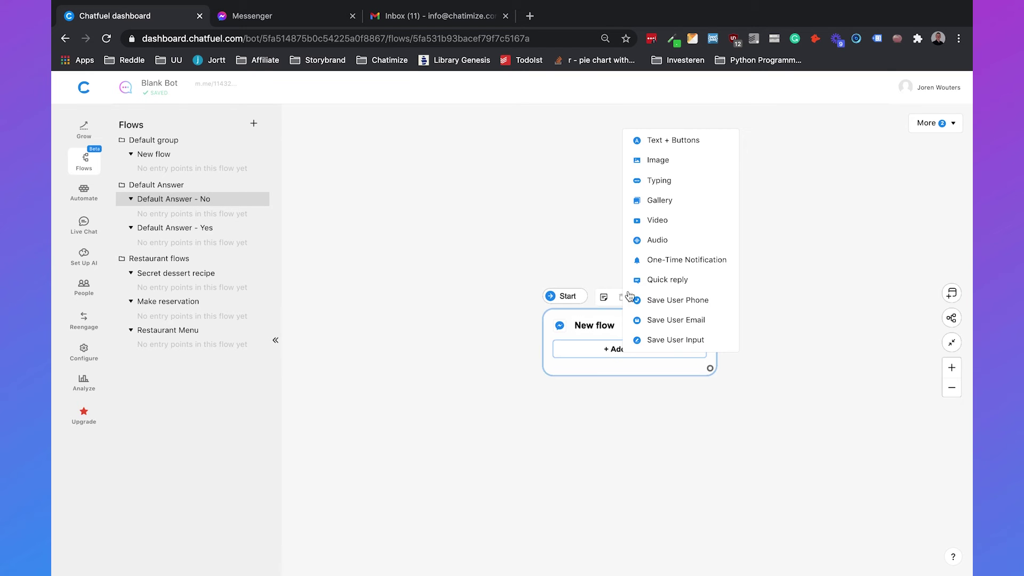
left_click(667, 143)
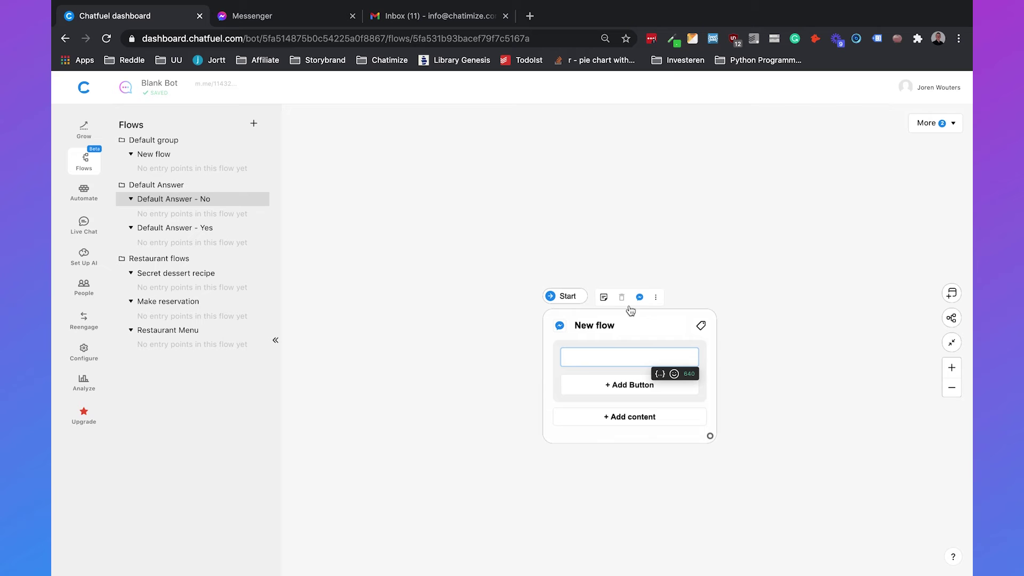
type("Okay, if you ")
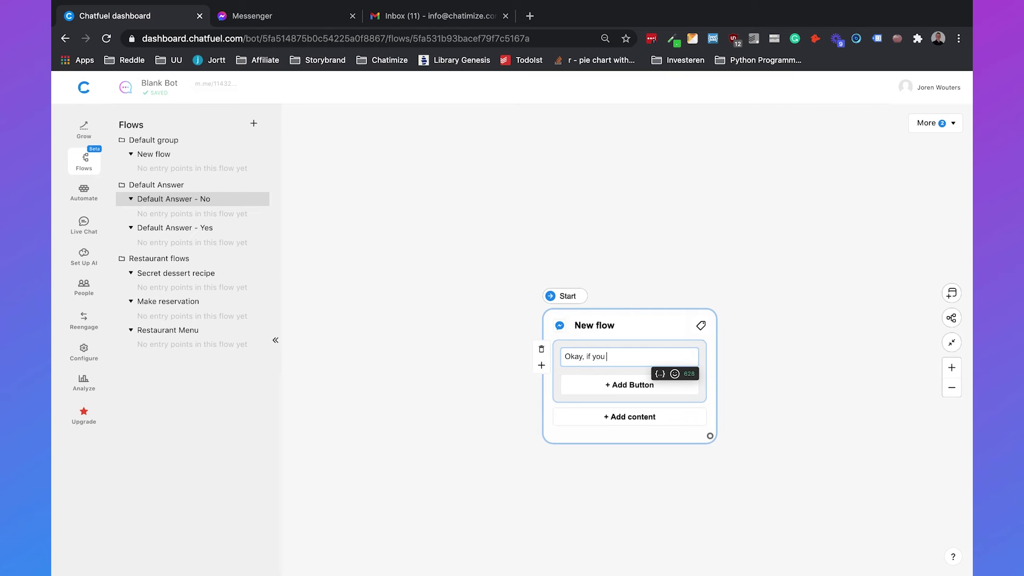
type("have any further questions, please le")
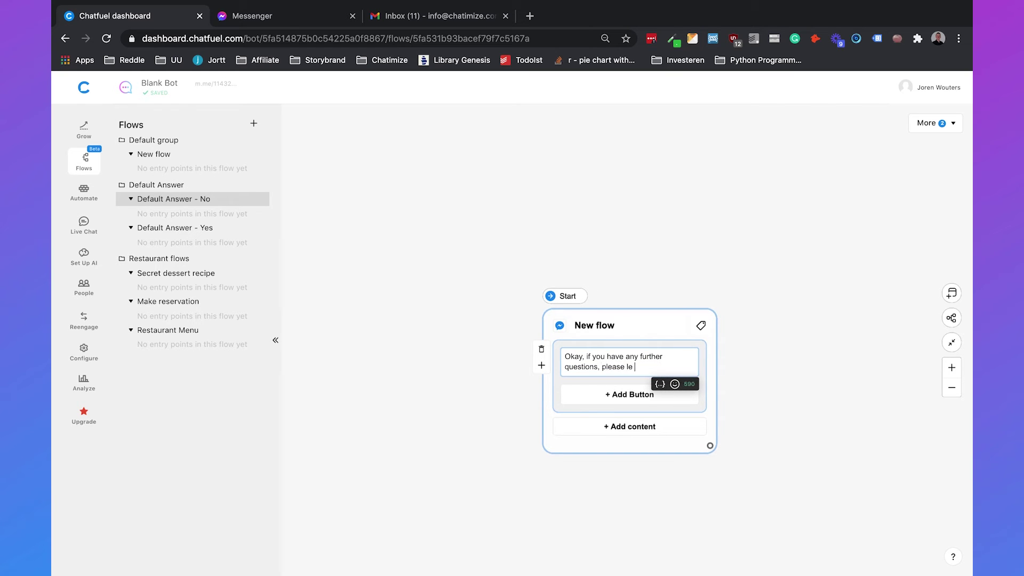
type("t me know!")
left_click(631, 170)
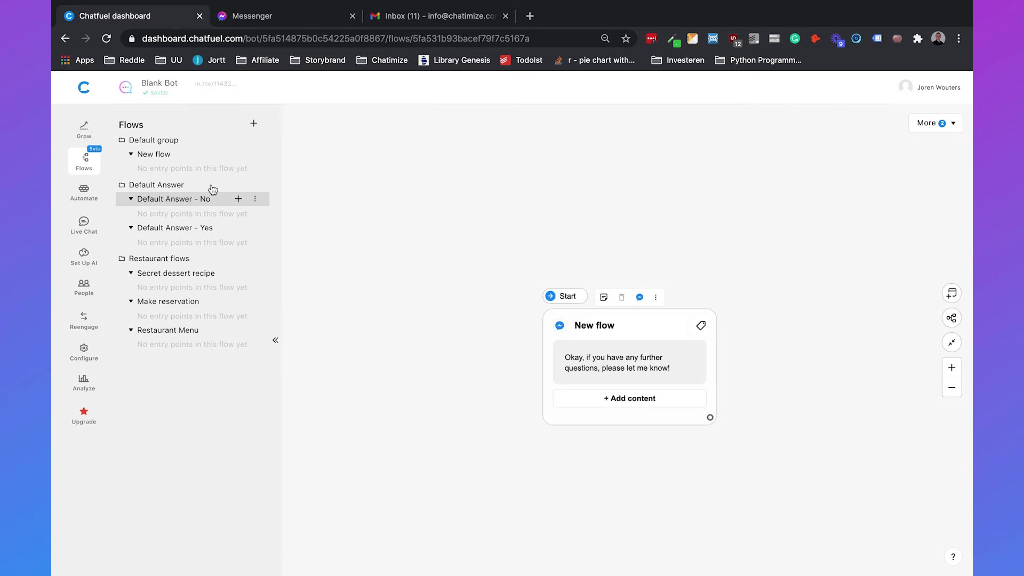
left_click(85, 198)
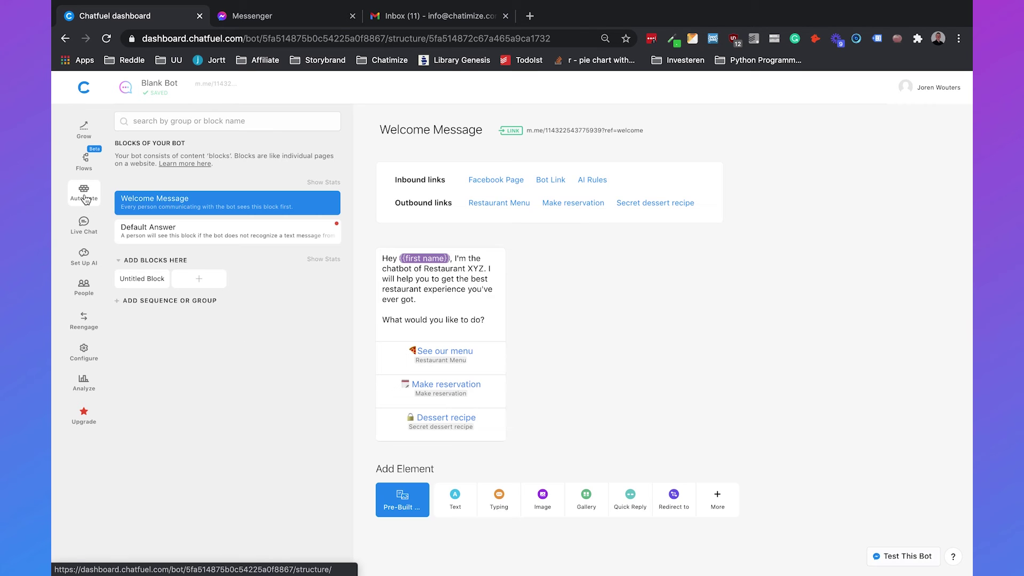
Step: Redirect the Default Answer block's "Yes!" button to the Default Answer - Yes flow
left_click(186, 247)
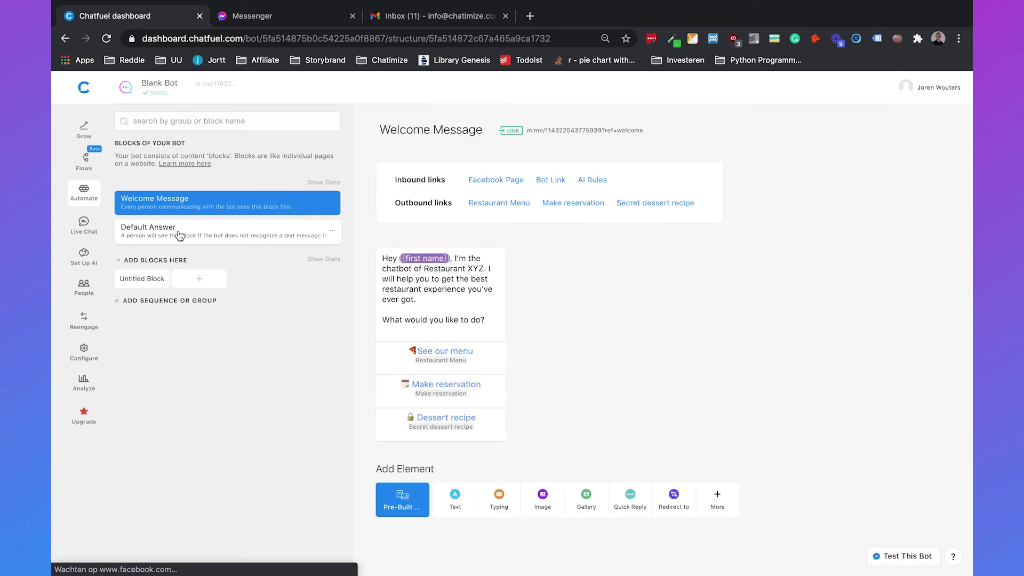
left_click(184, 237)
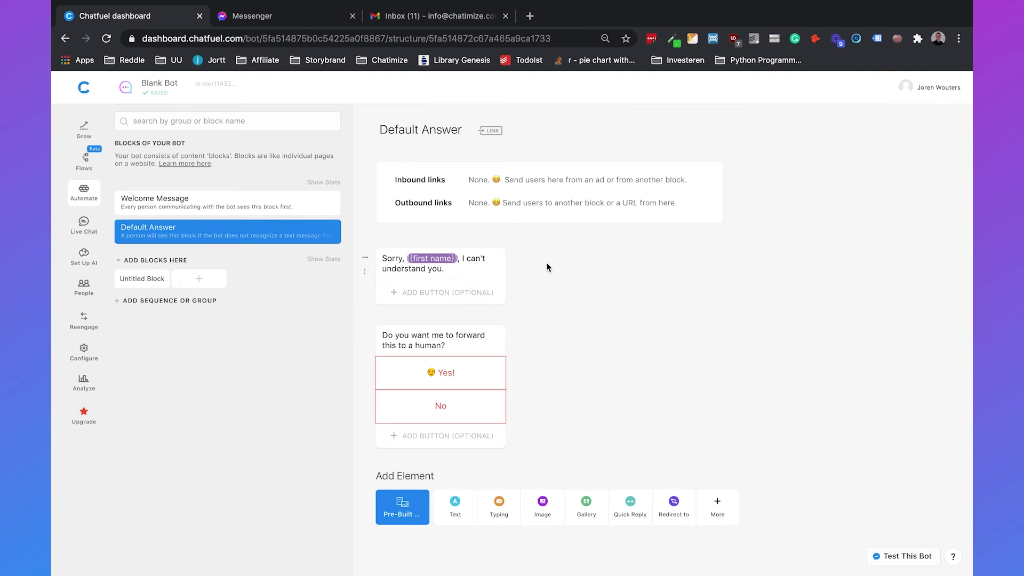
left_click(459, 384)
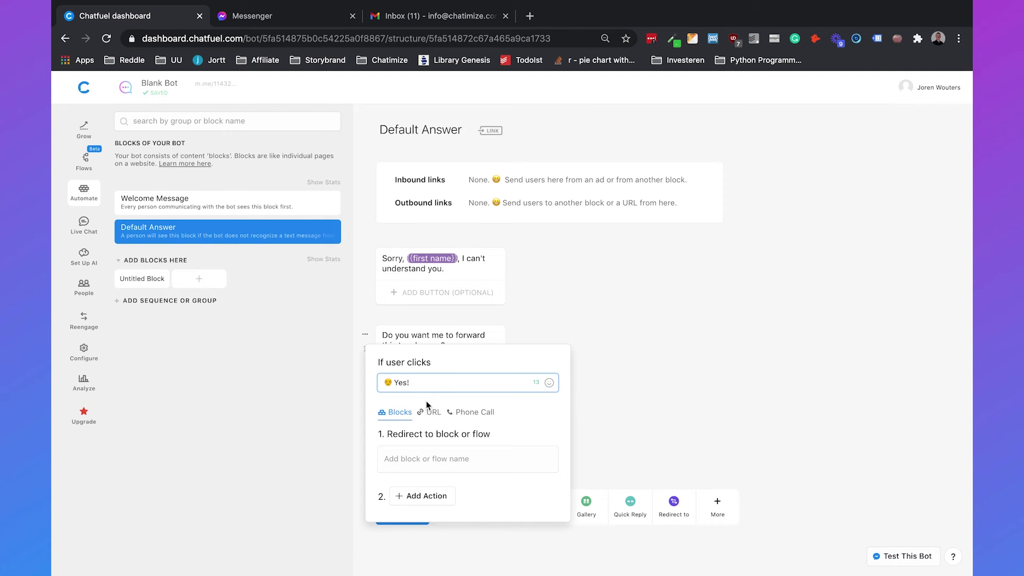
left_click(410, 457)
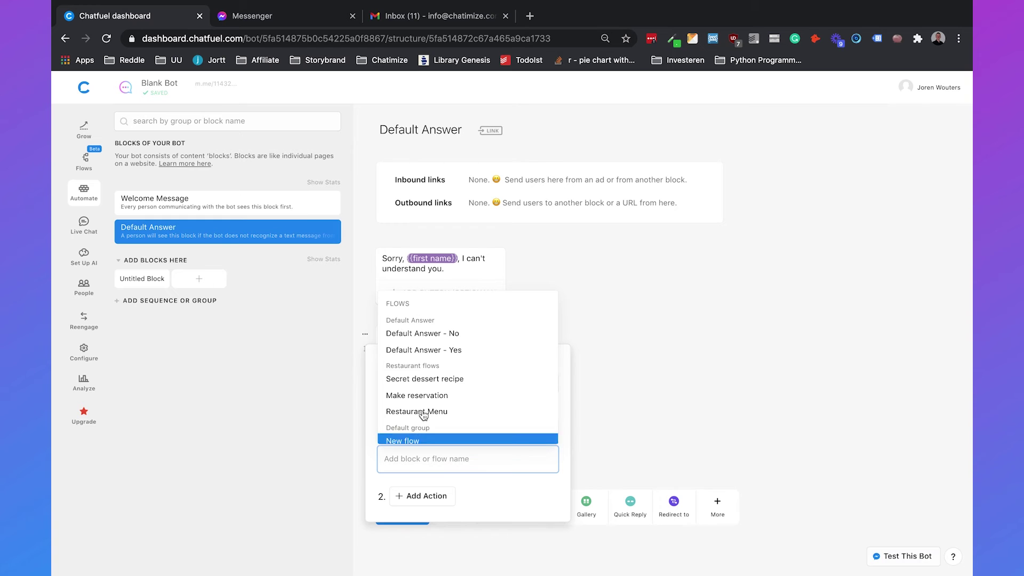
left_click(421, 350)
left_click(649, 398)
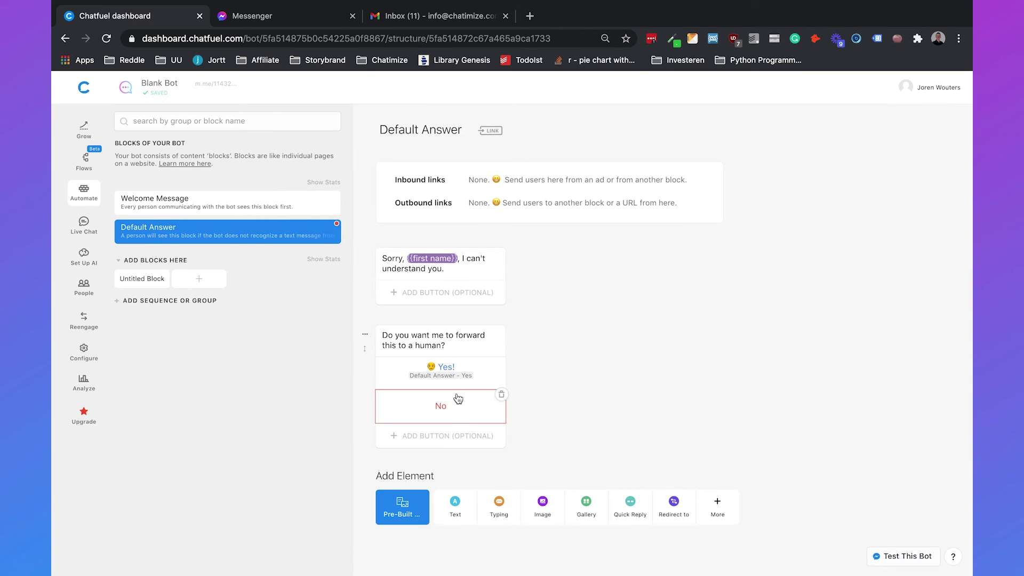
Step: Redirect the "No" button to the Default Answer - No flow
left_click(458, 399)
left_click(415, 485)
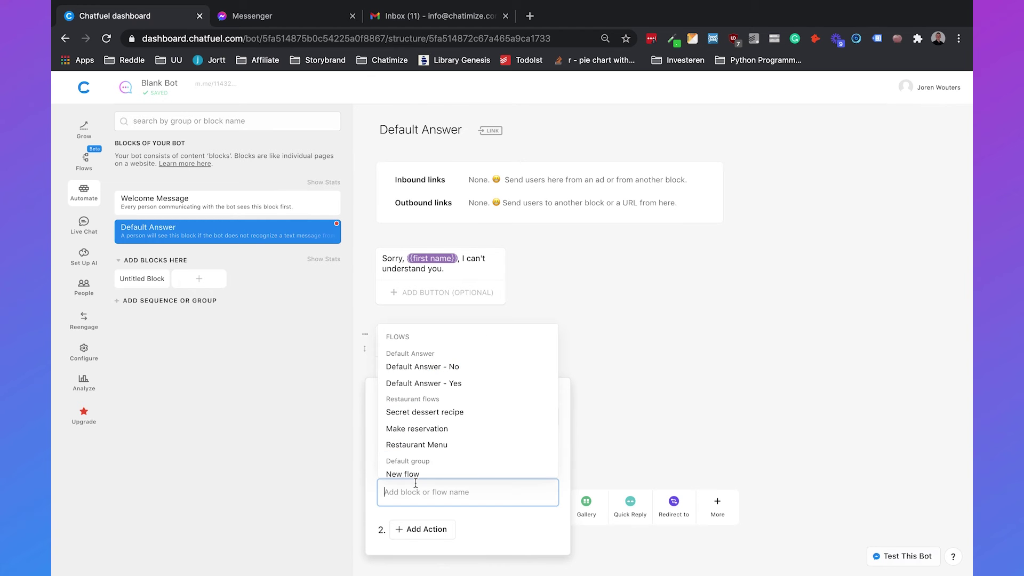
left_click(421, 367)
left_click(627, 396)
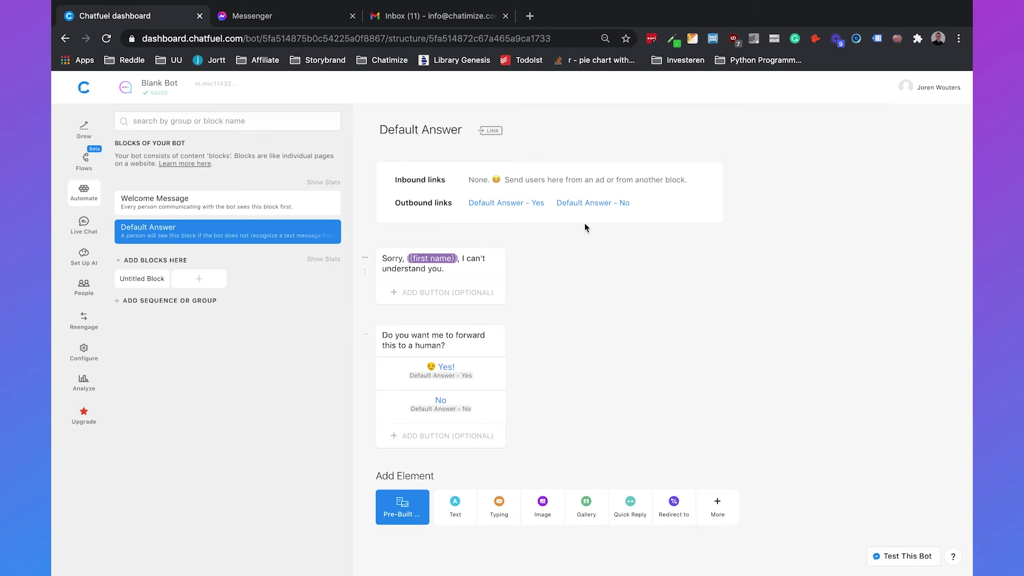
Step: In the Messenger test chat, answer with the suggested e-mail and send 'opening times'
left_click(278, 20)
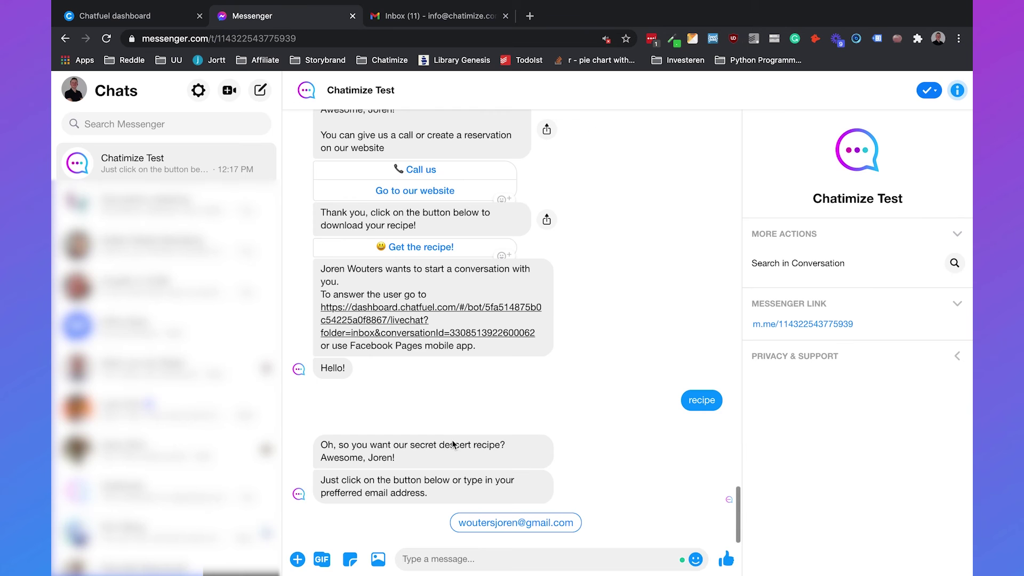
left_click(513, 523)
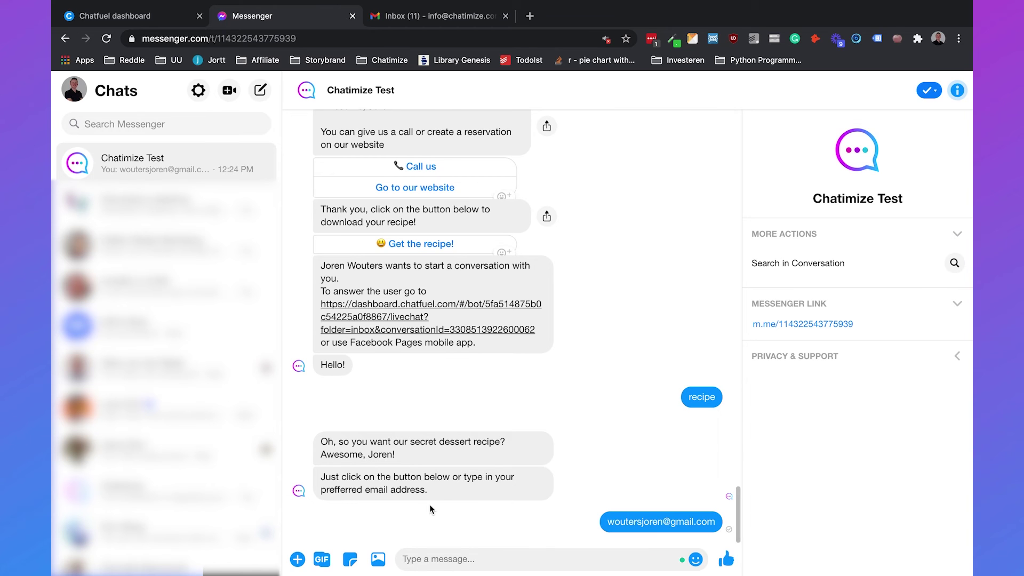
type("ope")
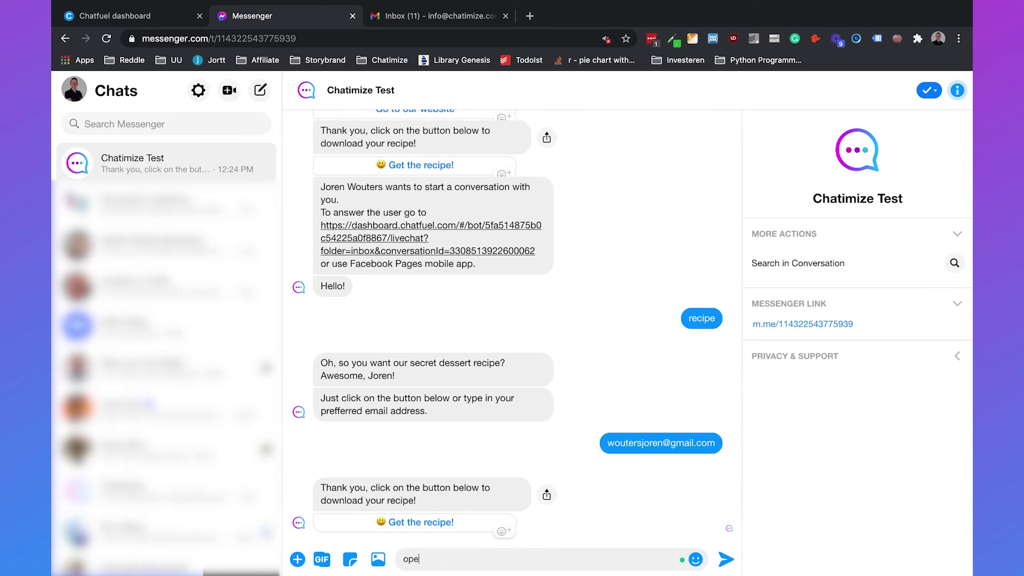
type("ning times")
key("Return")
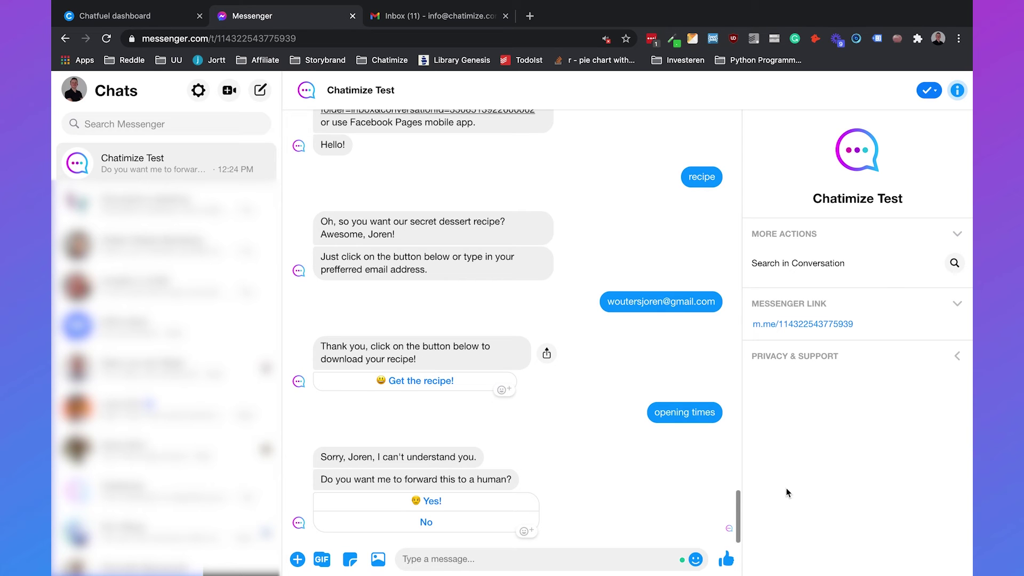
Step: Decline the human handoff with No, then send 'opening times' again
left_click(425, 522)
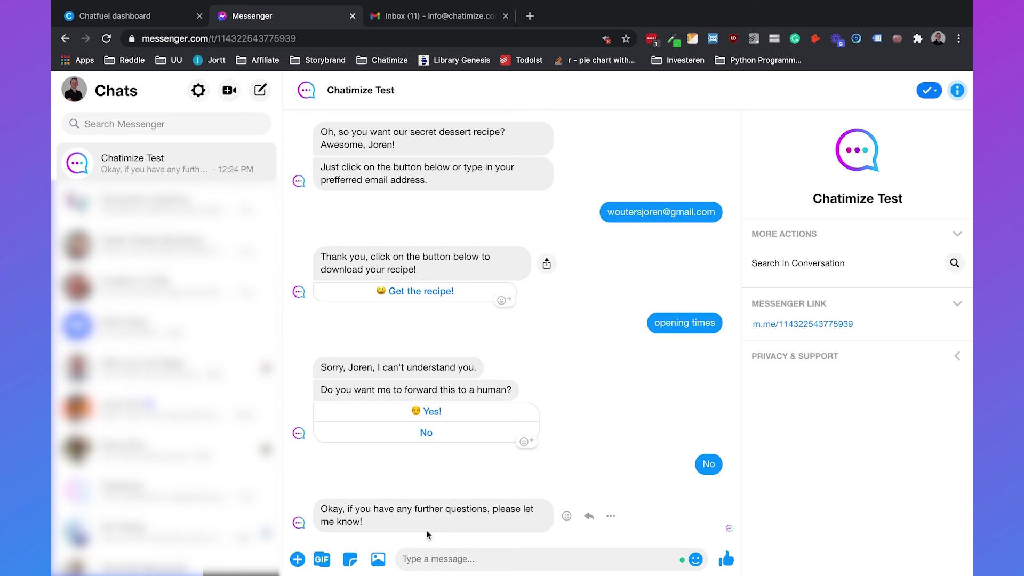
left_click(431, 565)
type("openi")
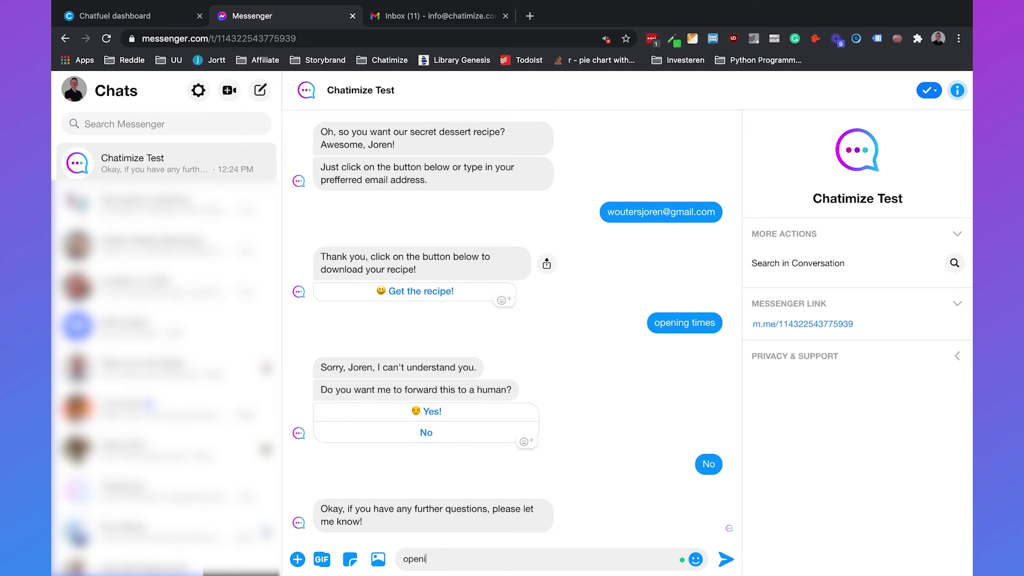
type("ng times")
key("Return")
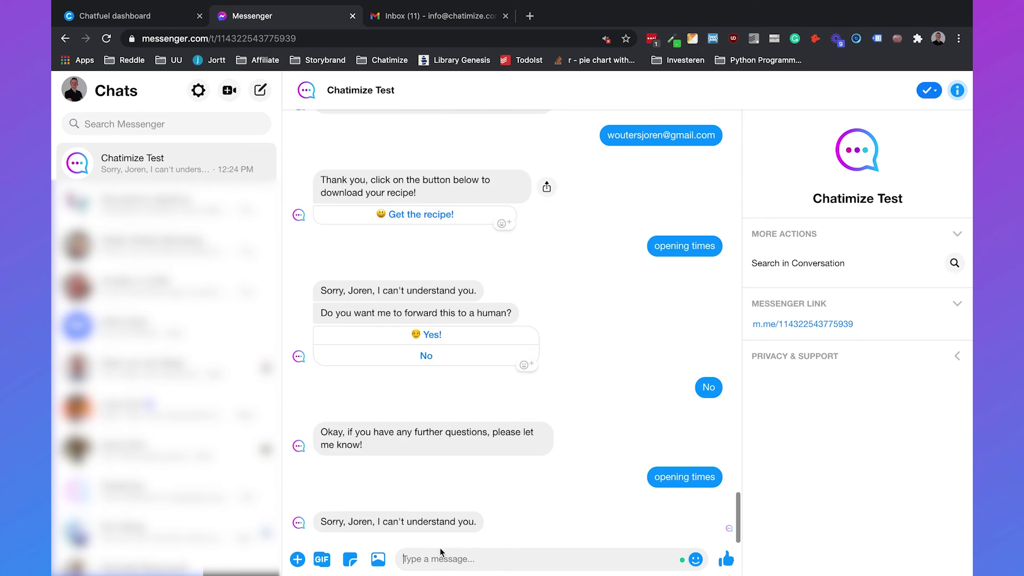
Step: Accept the handoff with Yes! and open the dashboard.chatfuel.com live-chat link from the bot's message
left_click(426, 501)
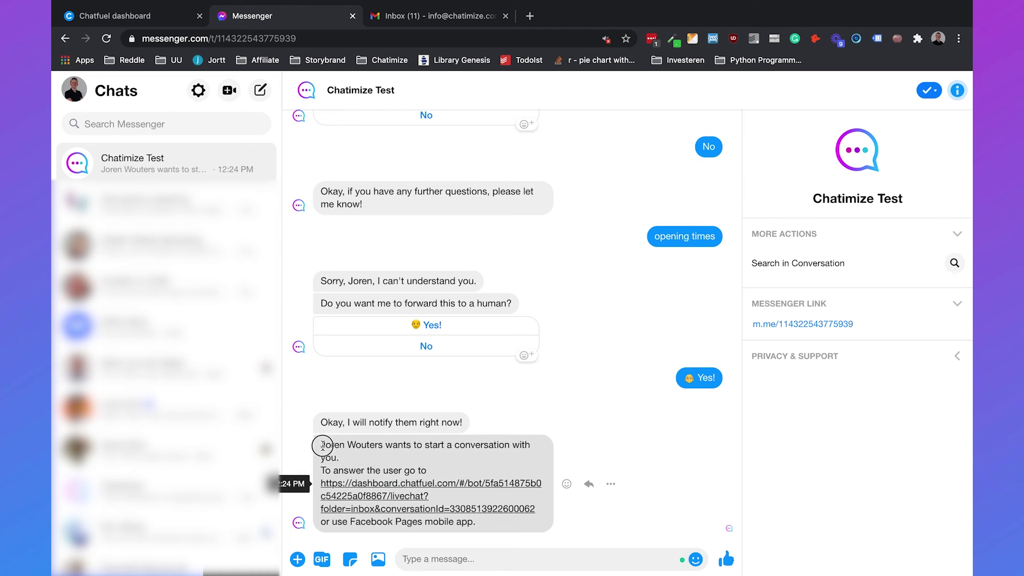
left_click_drag(315, 443, 507, 522)
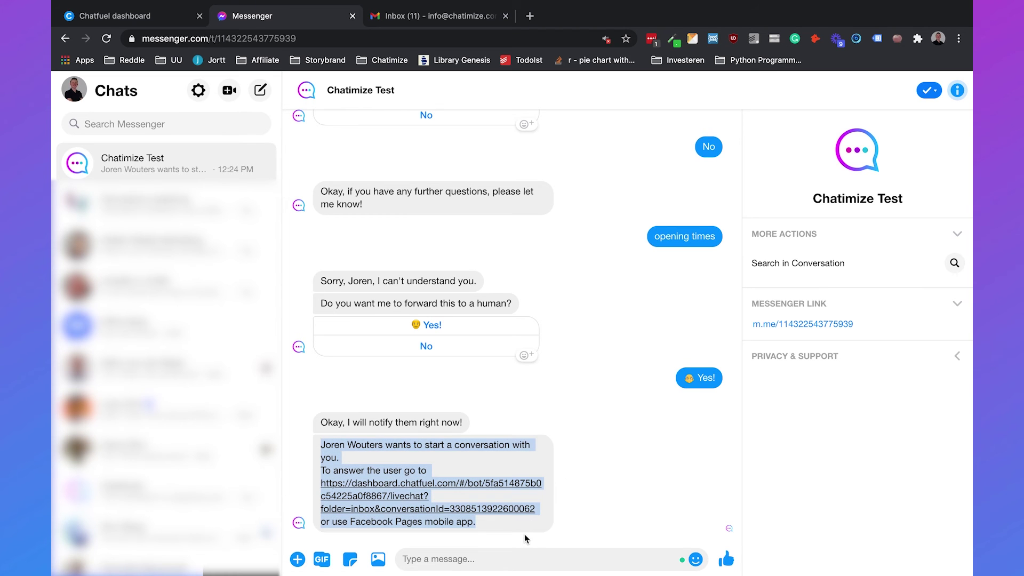
left_click(526, 526)
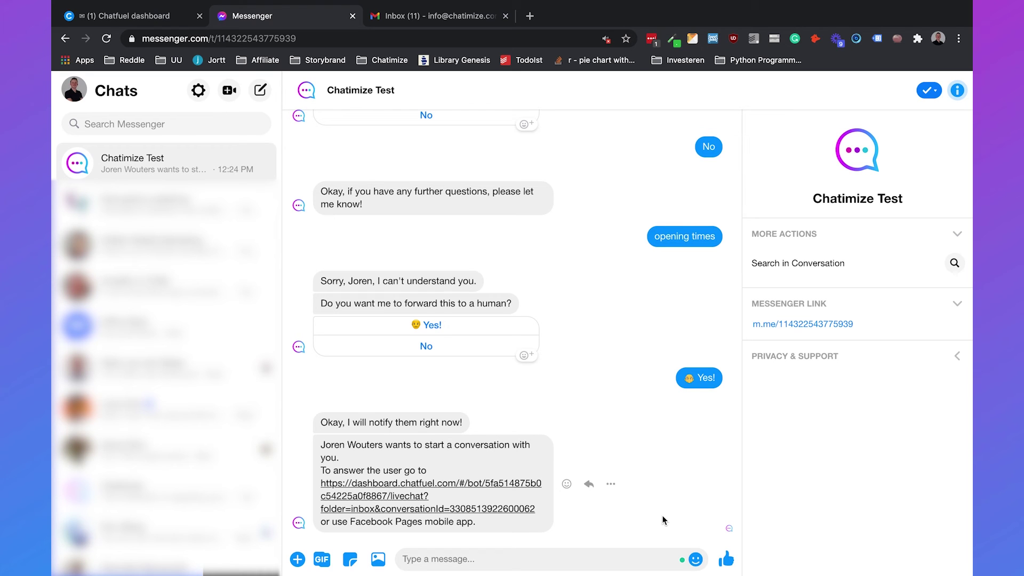
left_click(394, 495)
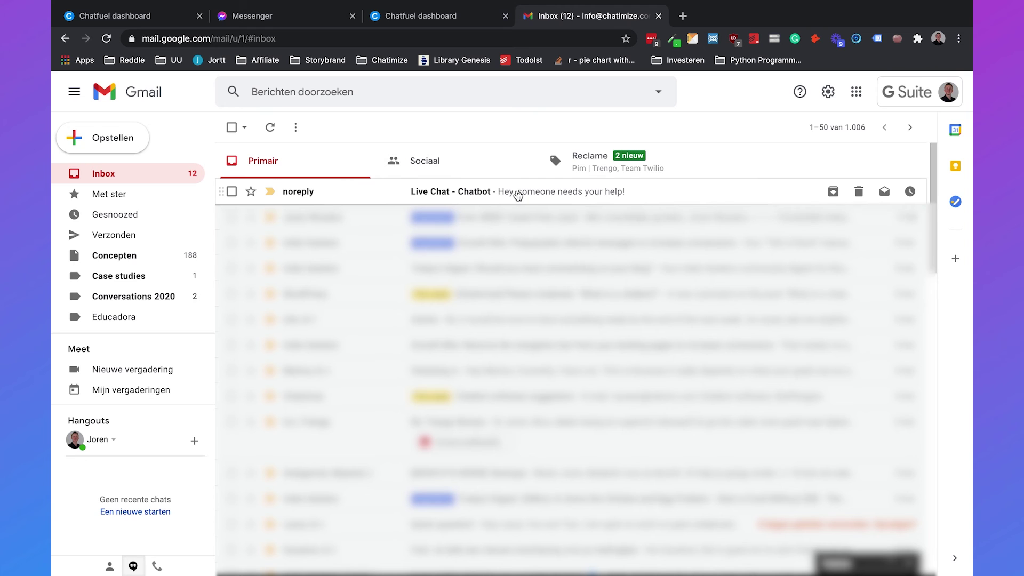
Step: Open the noreply 'Live Chat - Chatbot' email and read its 'Hey, someone needs your help!' line
left_click(509, 197)
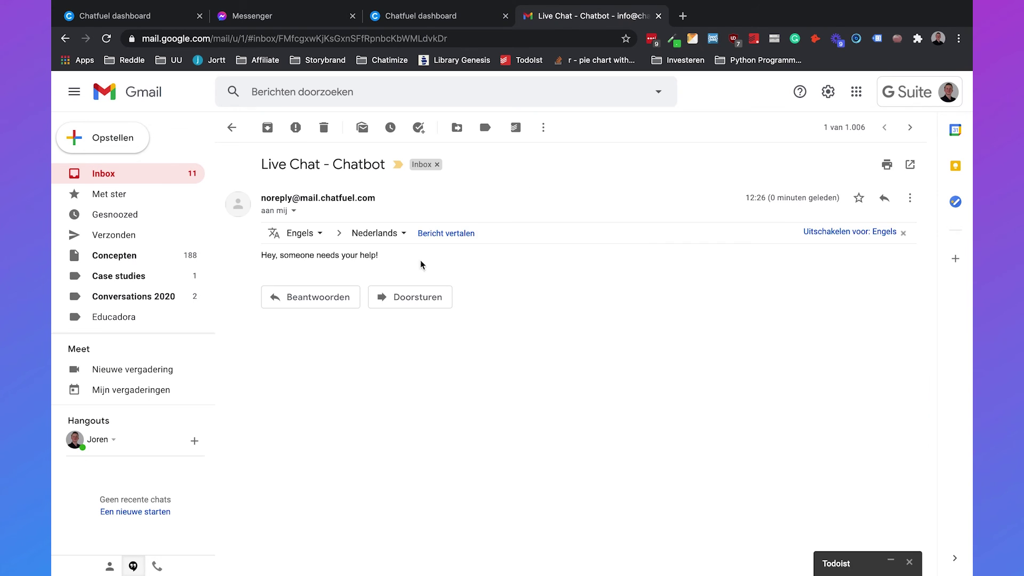
triple_click(323, 257)
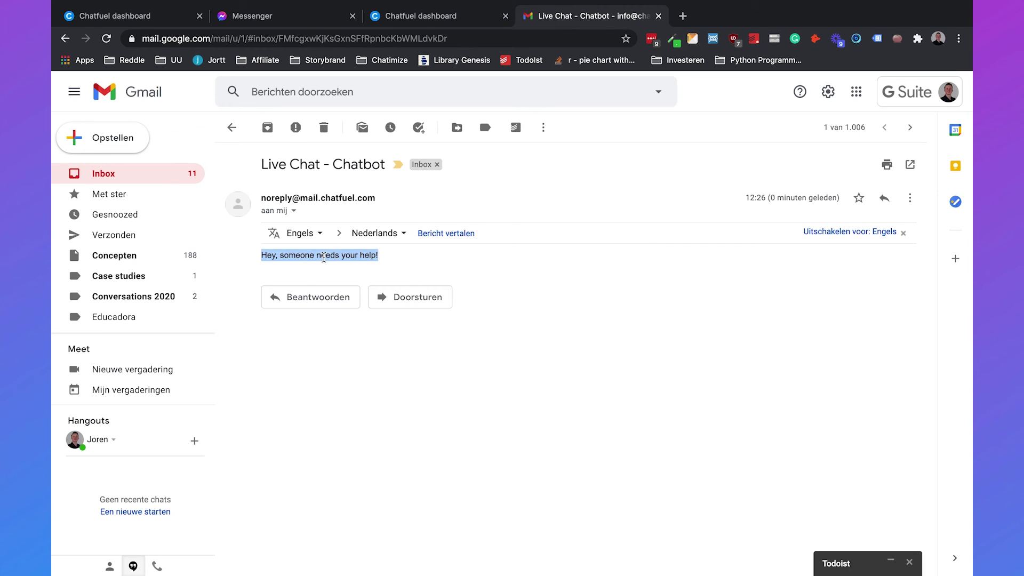
left_click(324, 257)
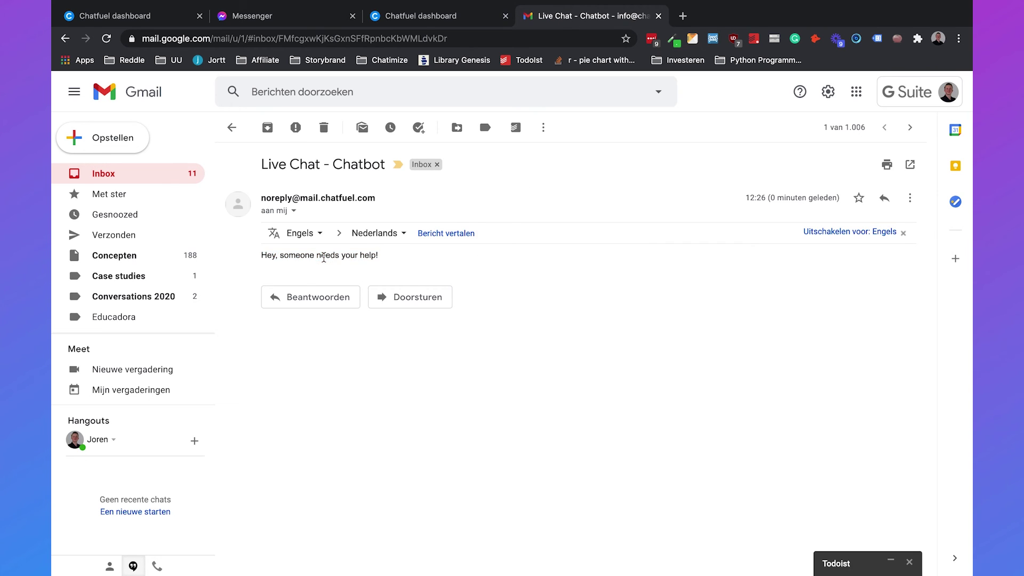
Step: In Chatfuel Live Chat, review the waiting user's name, +1 GMT timezone and other attributes
left_click(428, 15)
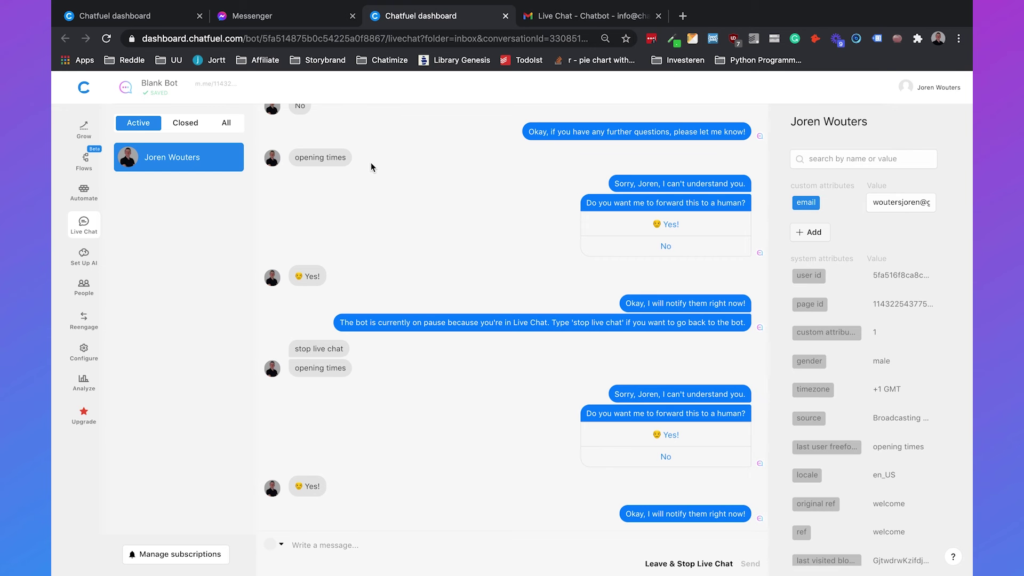
scroll(432, 238, "up", 20)
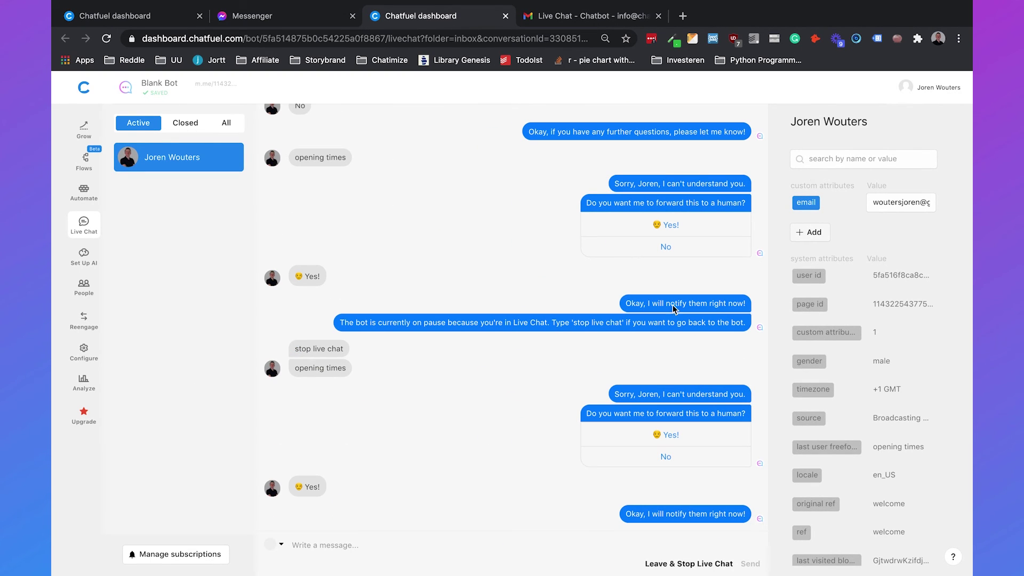
left_click_drag(787, 119, 880, 122)
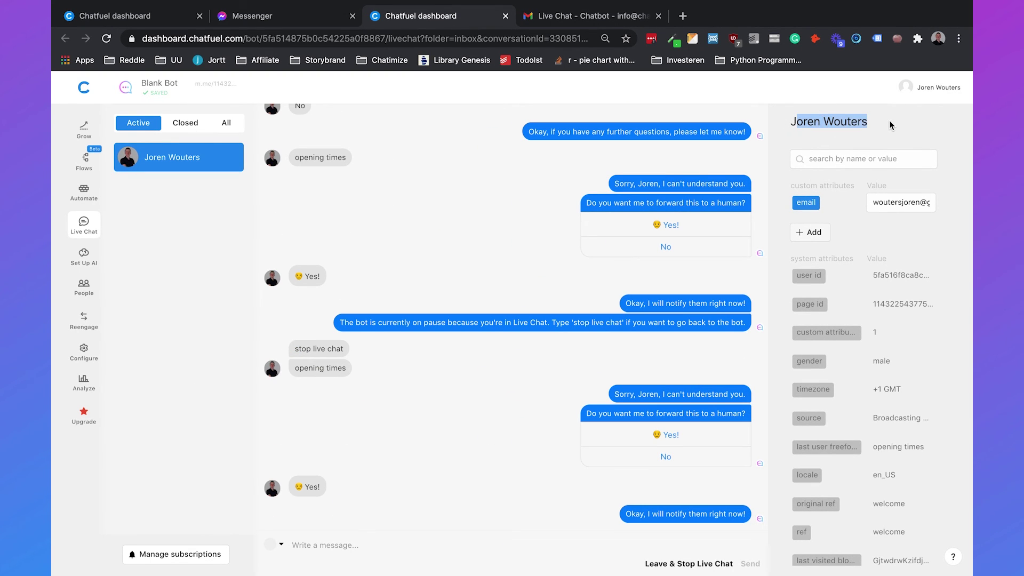
triple_click(837, 125)
scroll(877, 291, "down", 2)
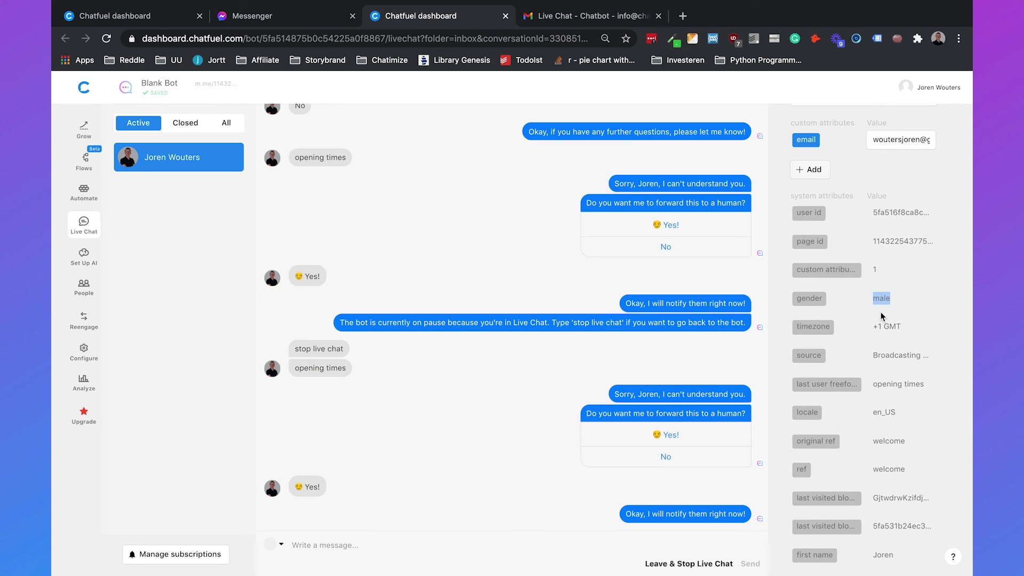
triple_click(883, 326)
scroll(885, 333, "down", 7)
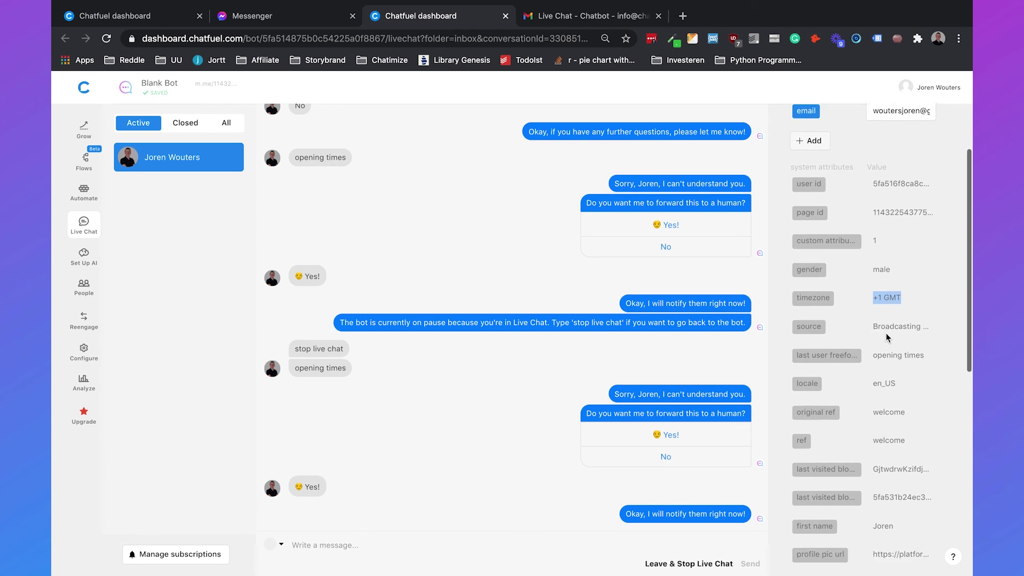
scroll(885, 333, "up", 9)
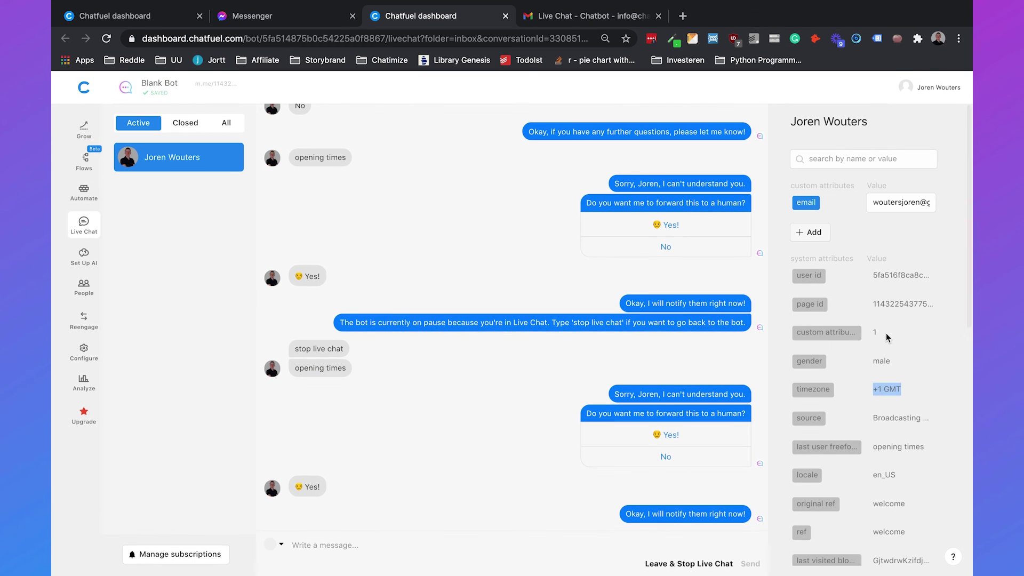
Step: Send the user a live-chat greeting addressing them by name and asking how you can help
left_click(450, 548)
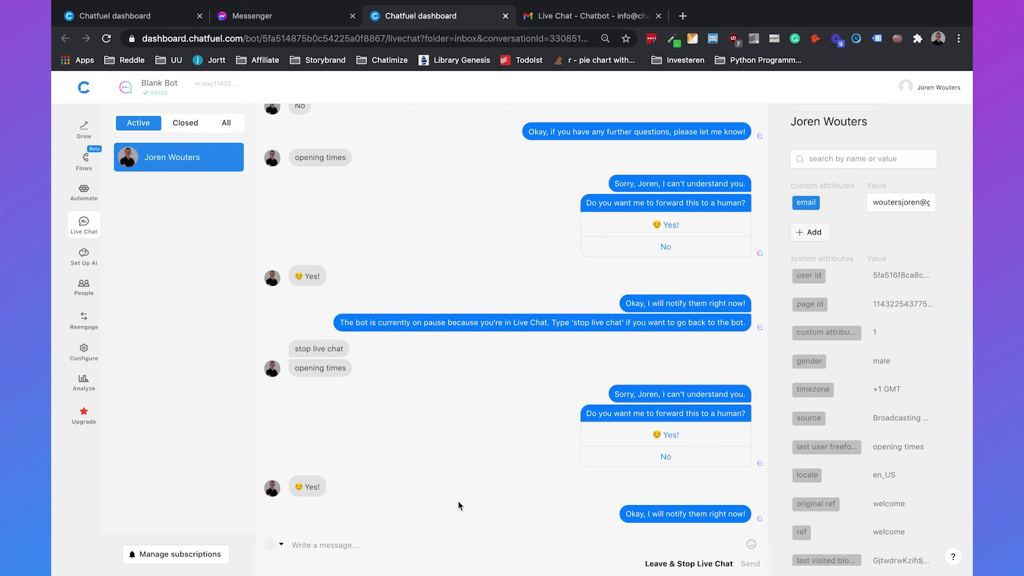
type("Hey Joren, how can I help you?")
key("Return")
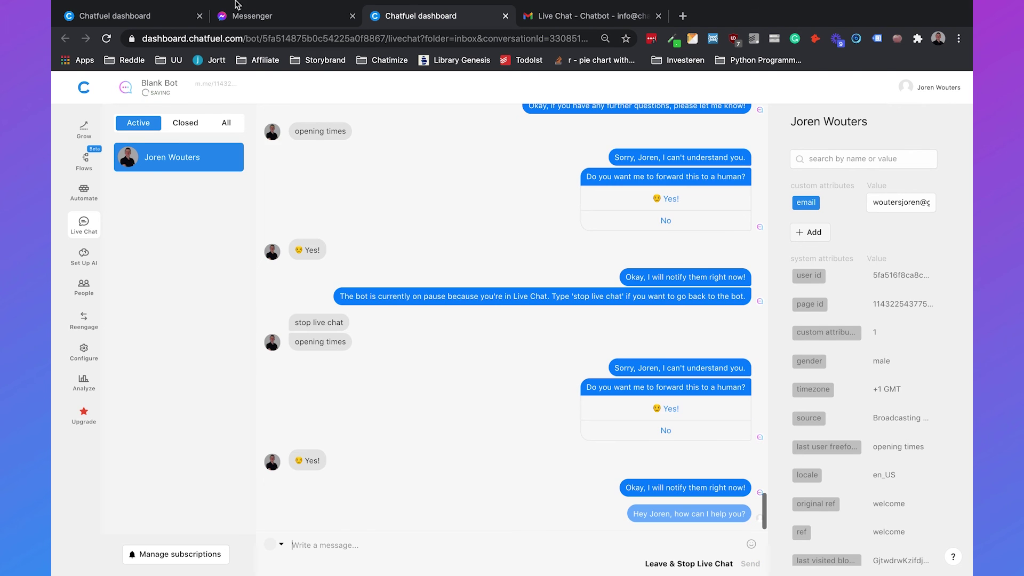
Step: As the user in Messenger, send 'I want to know your opening times'
left_click(239, 15)
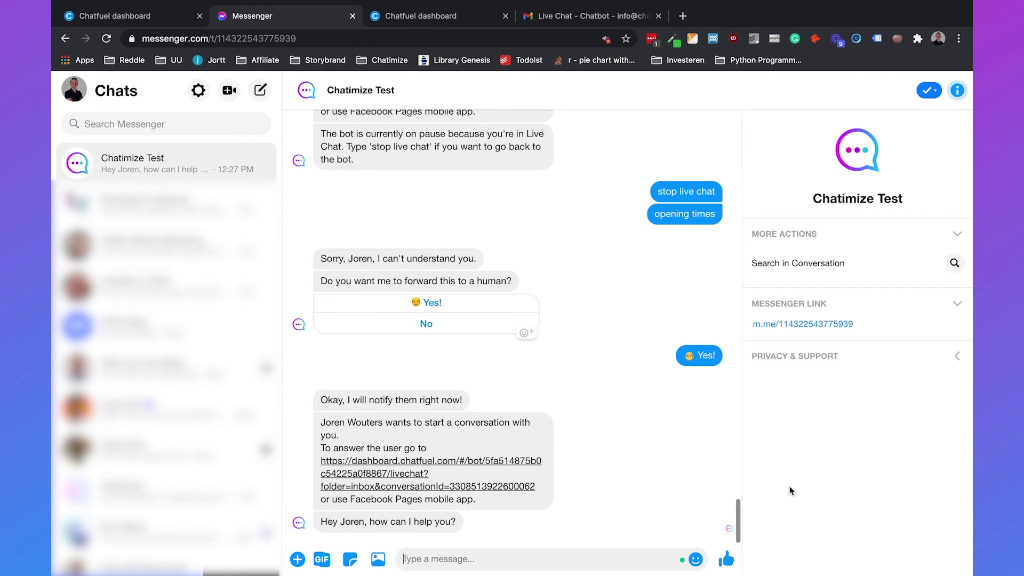
type("I want ")
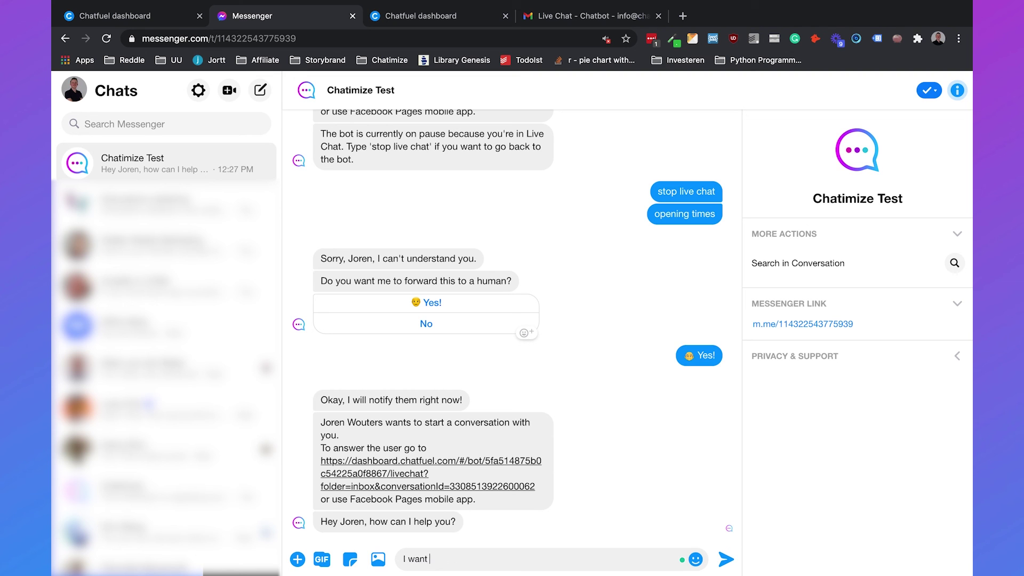
type("to know your opening times")
key("Return")
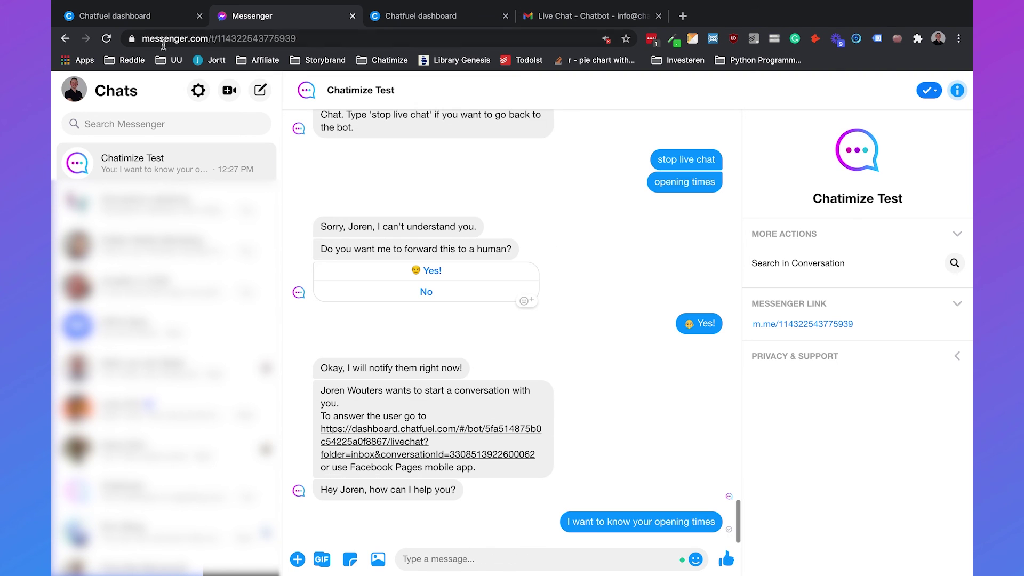
Step: Reply in Chatfuel live chat with 'Our opening times are from 09:00 to 17:00'
left_click(386, 21)
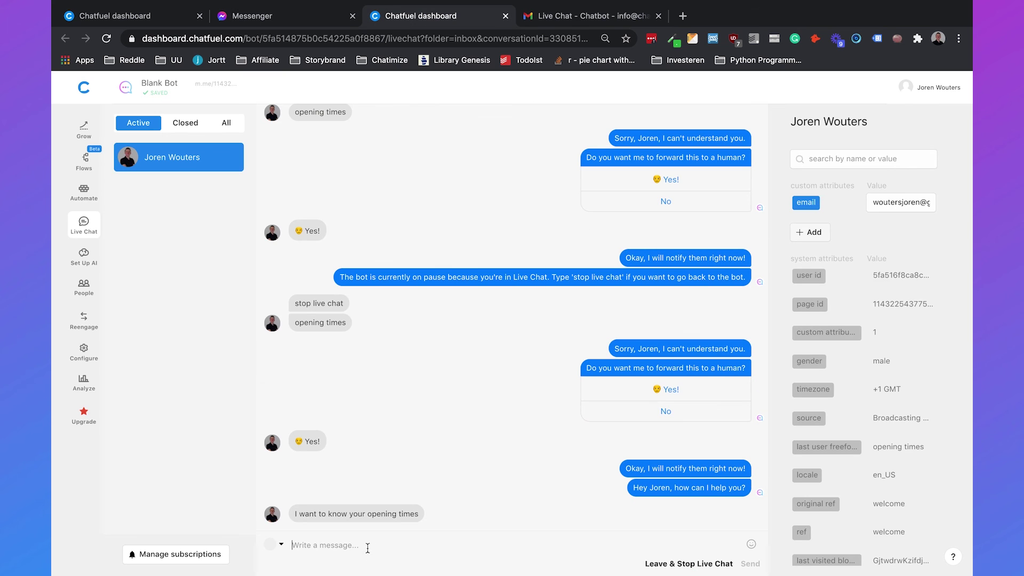
type("Our opening times are from 09:00 to 17:")
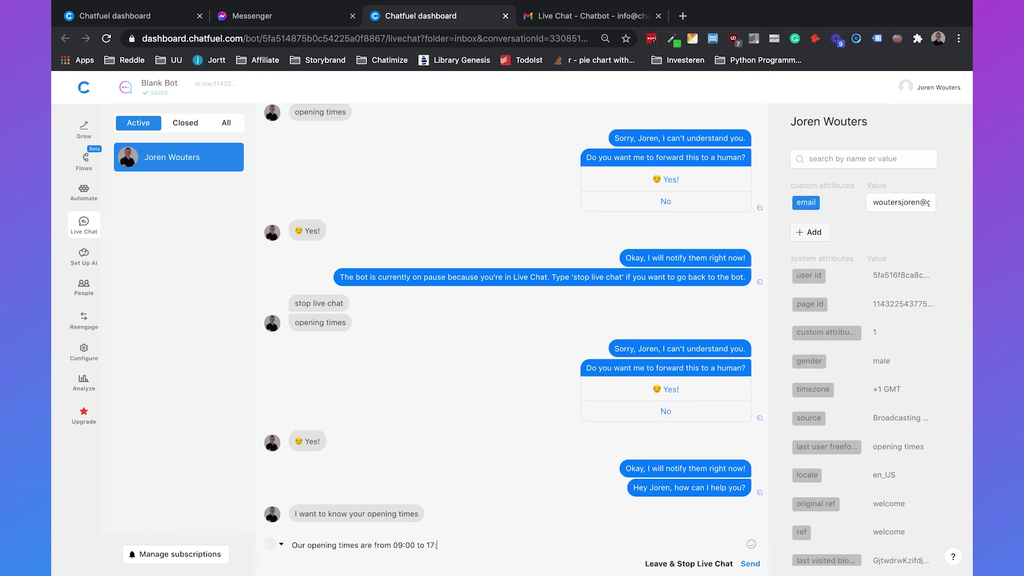
type("00")
key("Return")
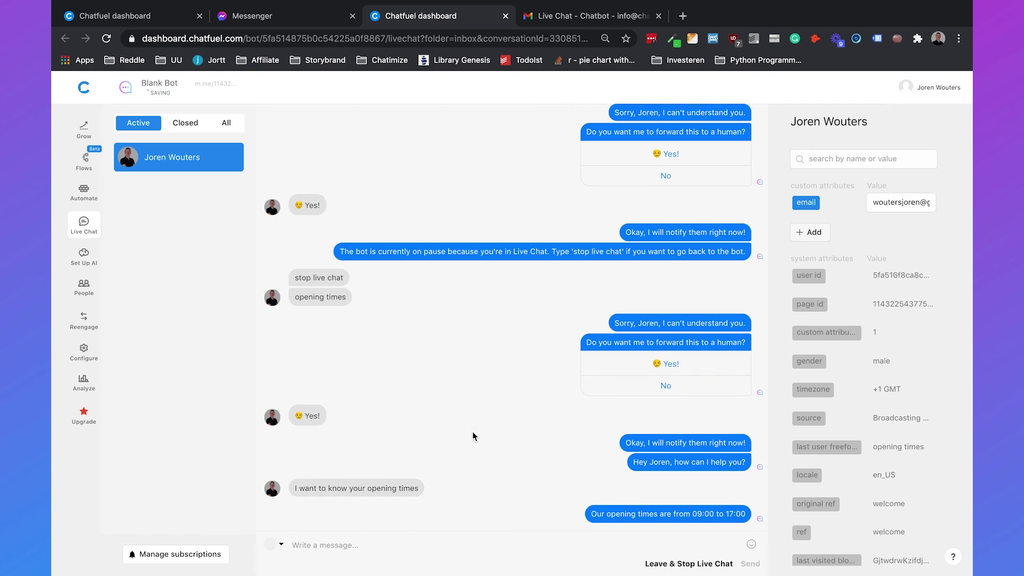
left_click(658, 565)
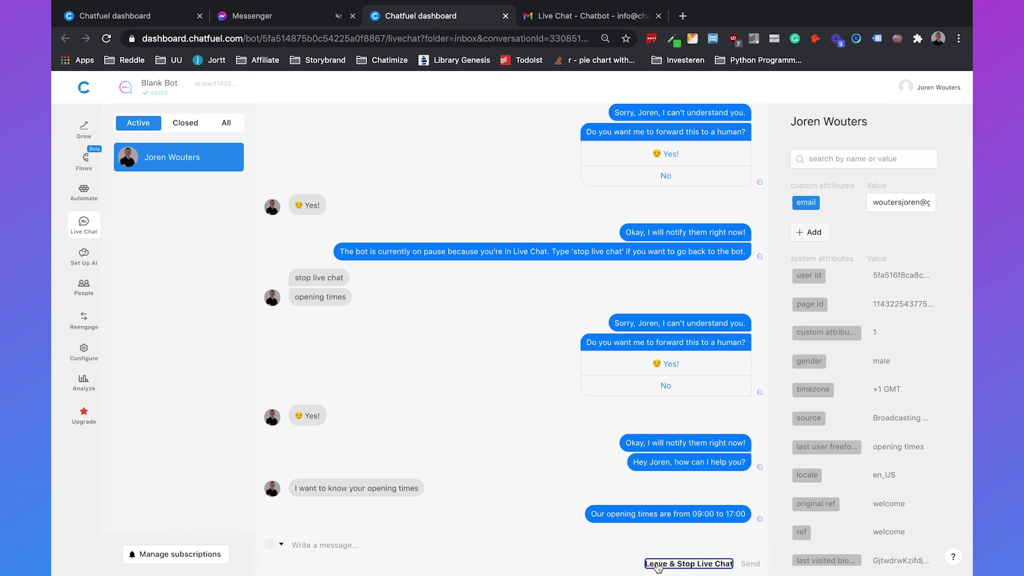
Step: Send 'hey' in the Messenger test chat to check the bot replies again
left_click(303, 15)
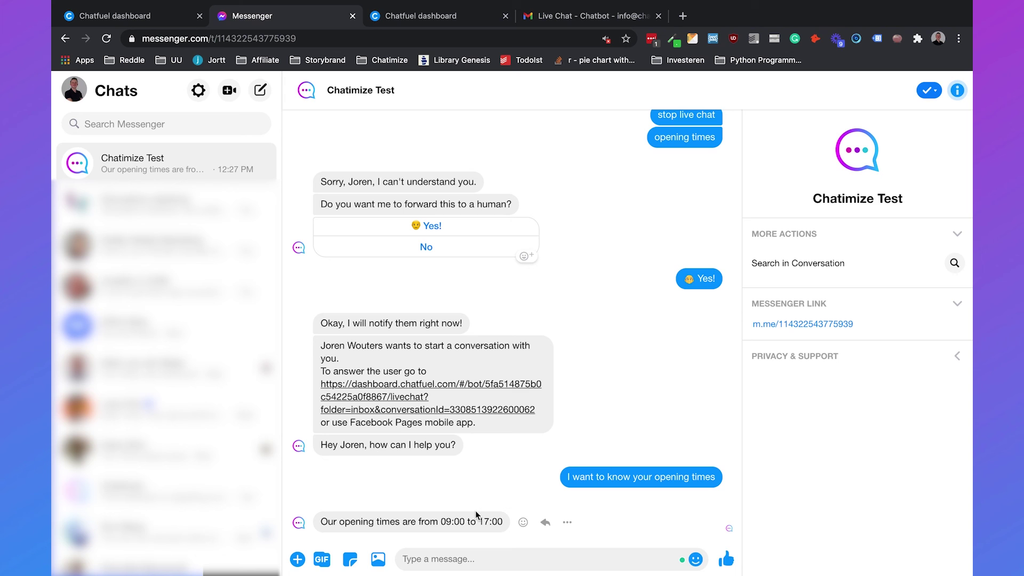
type("hey")
key("Return")
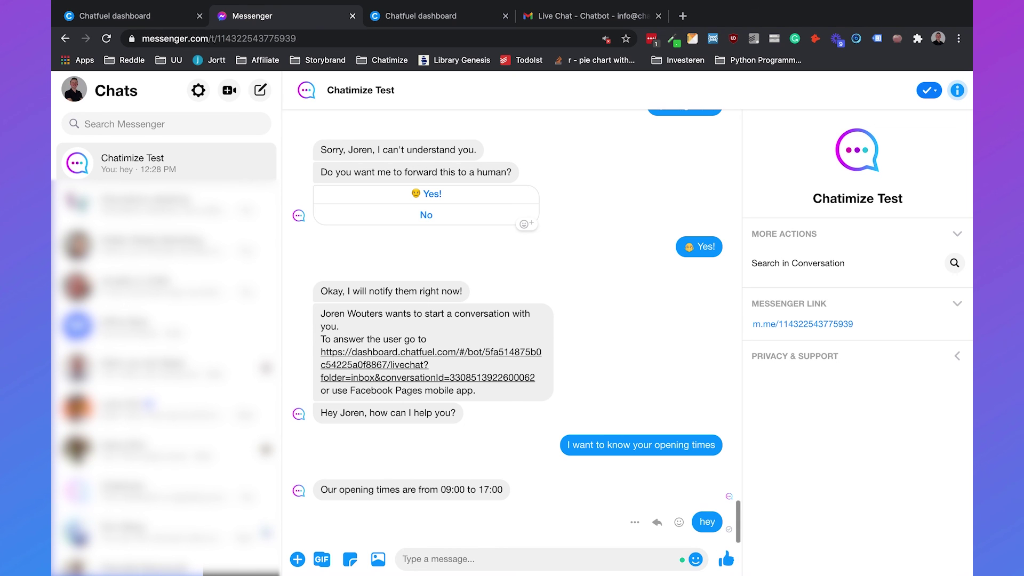